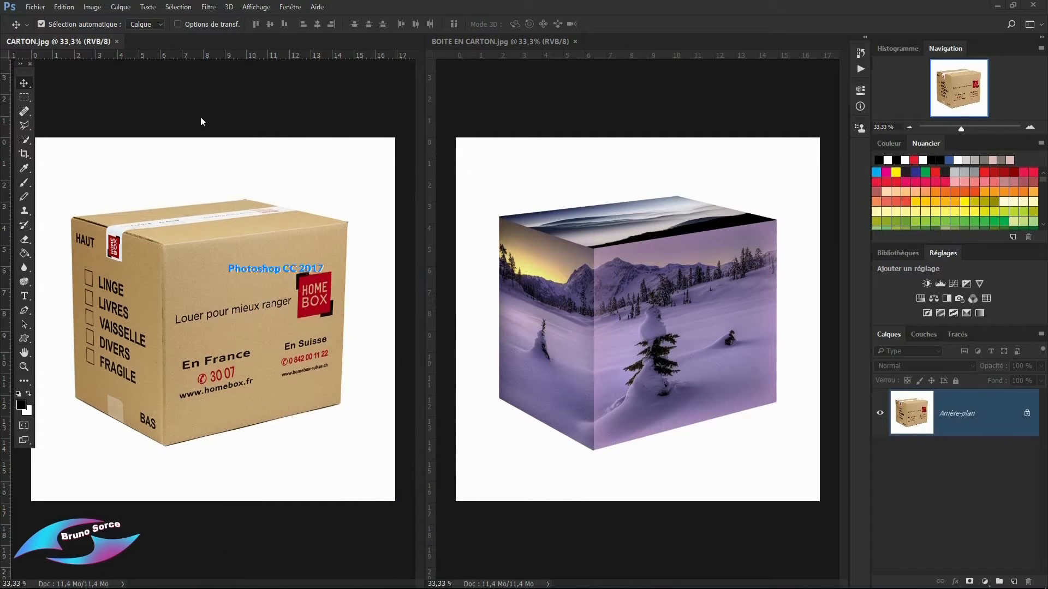
Step: Close BOITE EN CARTON.jpg and open 794651-snow-snow-landscapes-winter.jpg from the MONTAGNES folder alongside CARTON.jpg
click(575, 41)
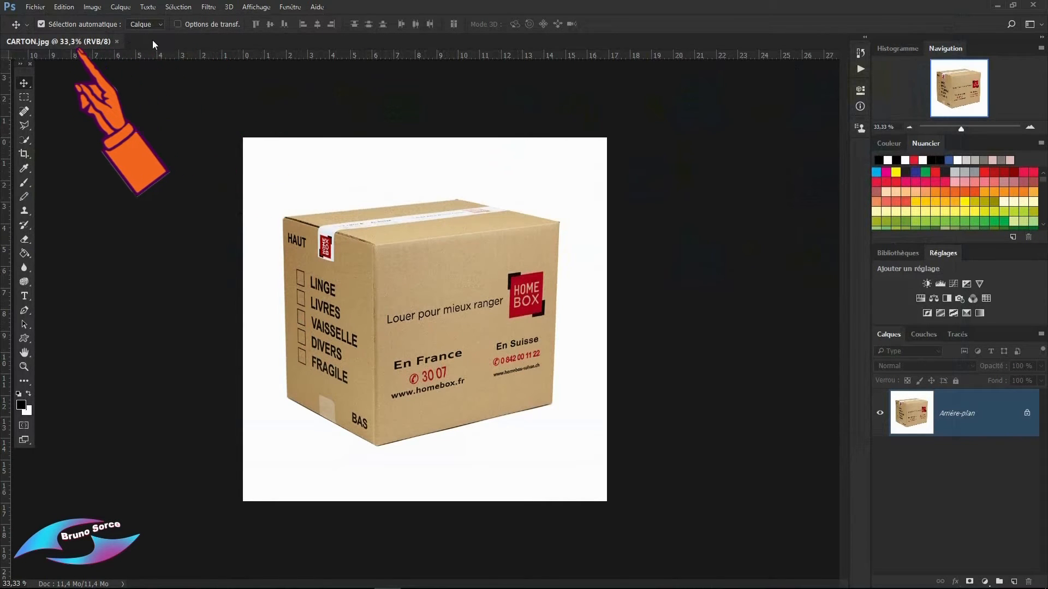
click(35, 7)
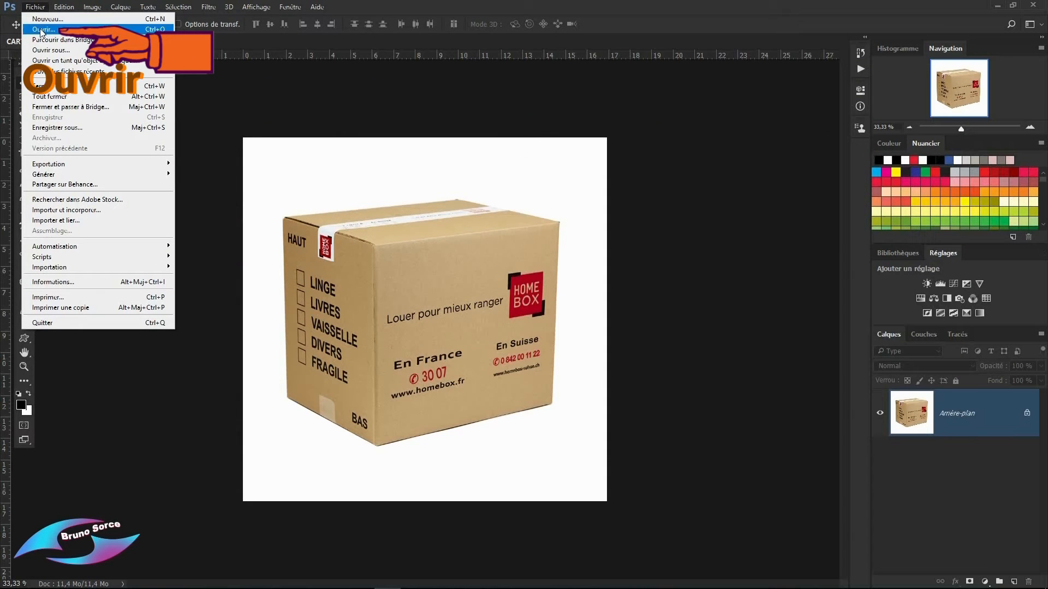
click(41, 30)
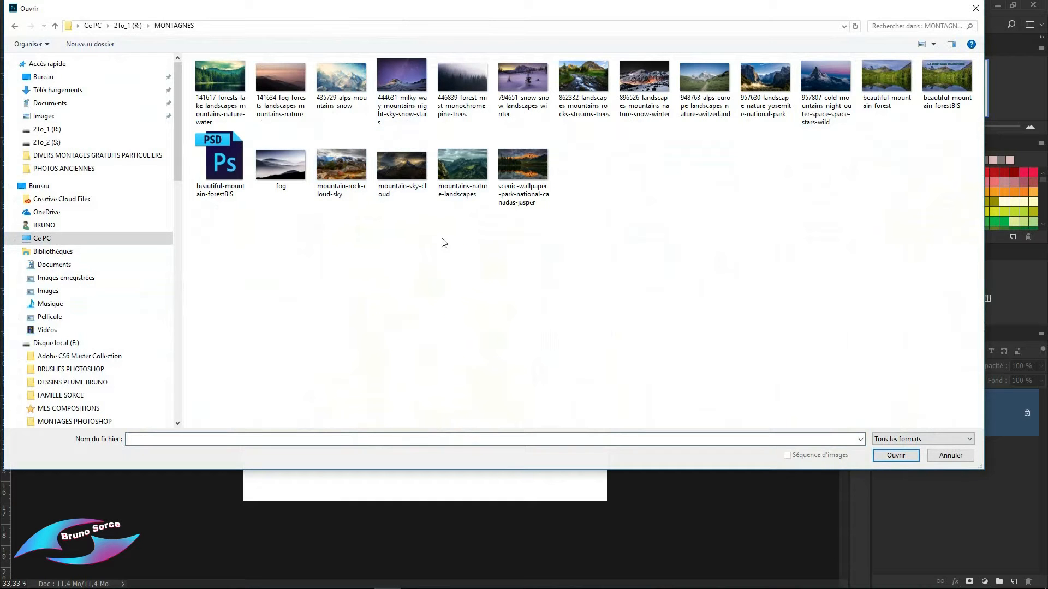
double_click(519, 77)
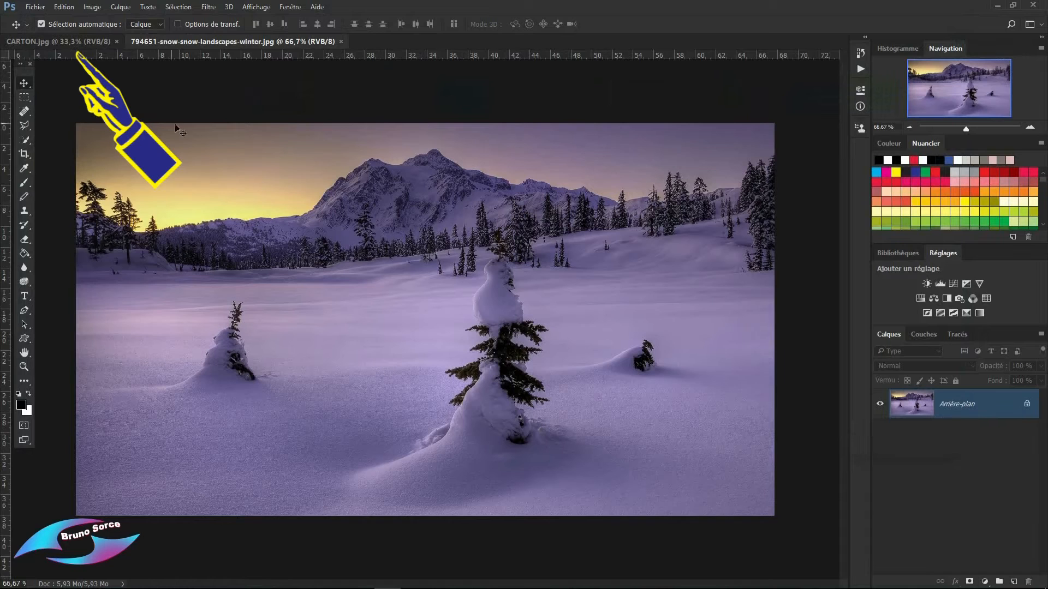
click(91, 40)
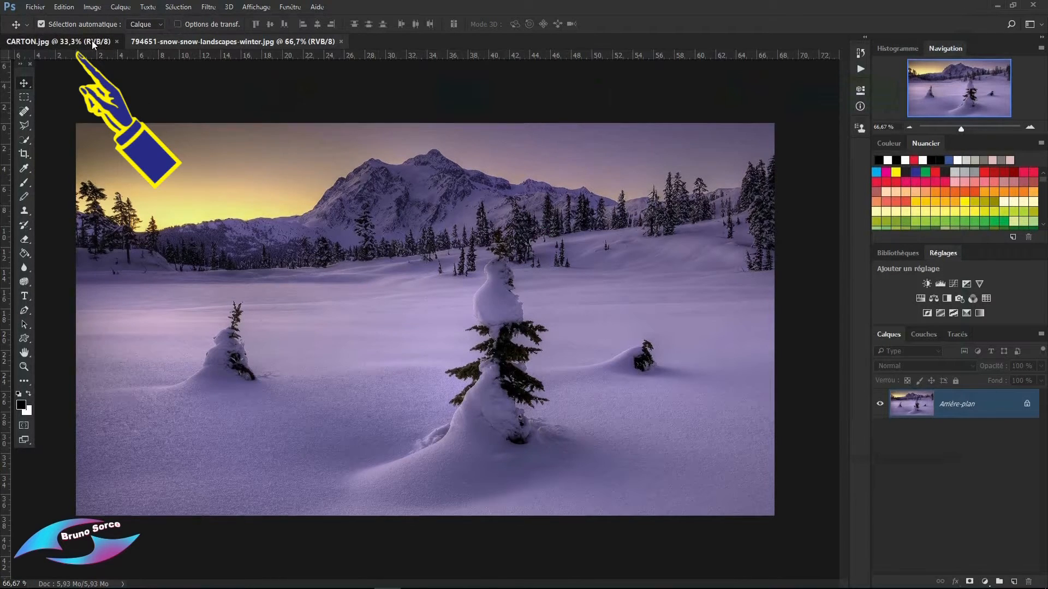
click(251, 43)
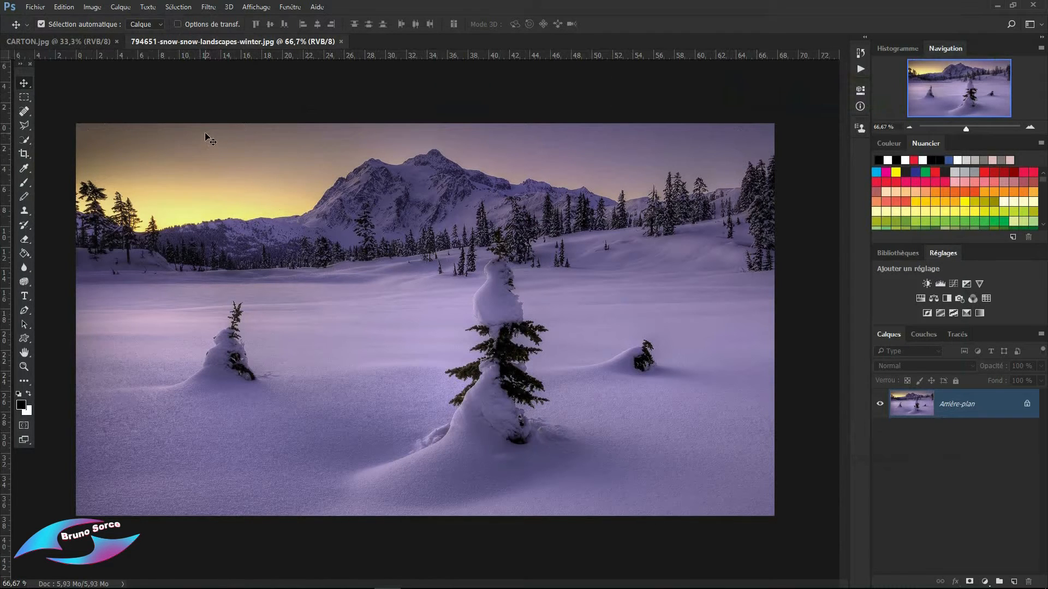
Step: Select the entire winter landscape image and copy it
click(179, 8)
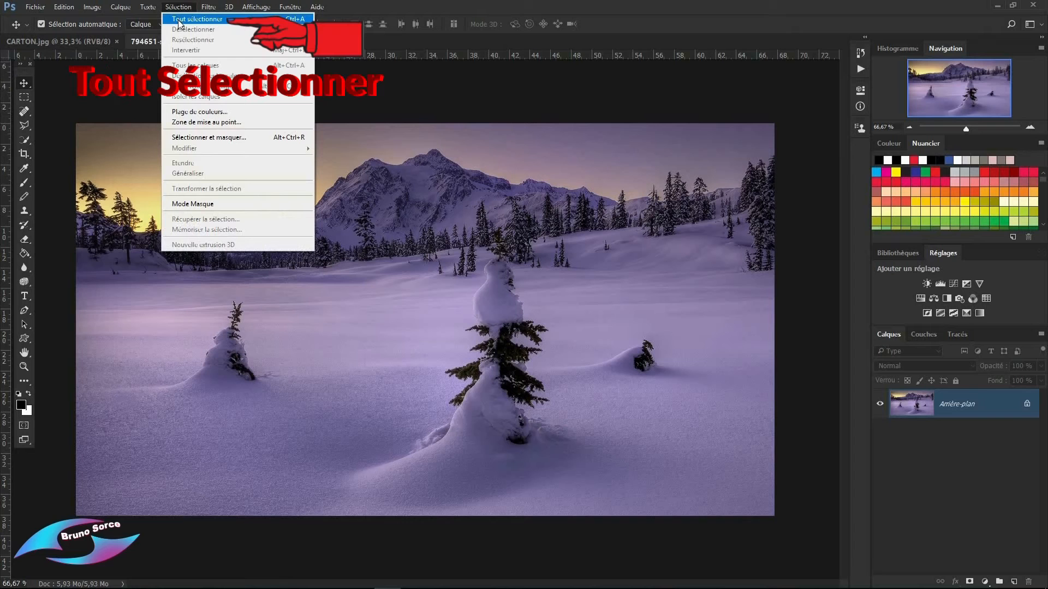
click(179, 19)
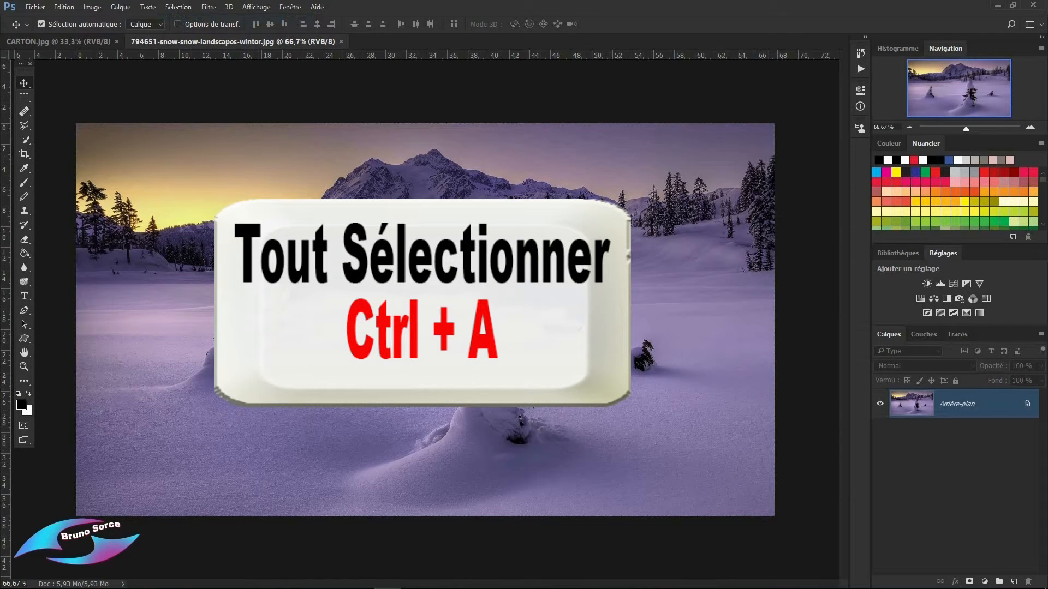
key(ctrl+a)
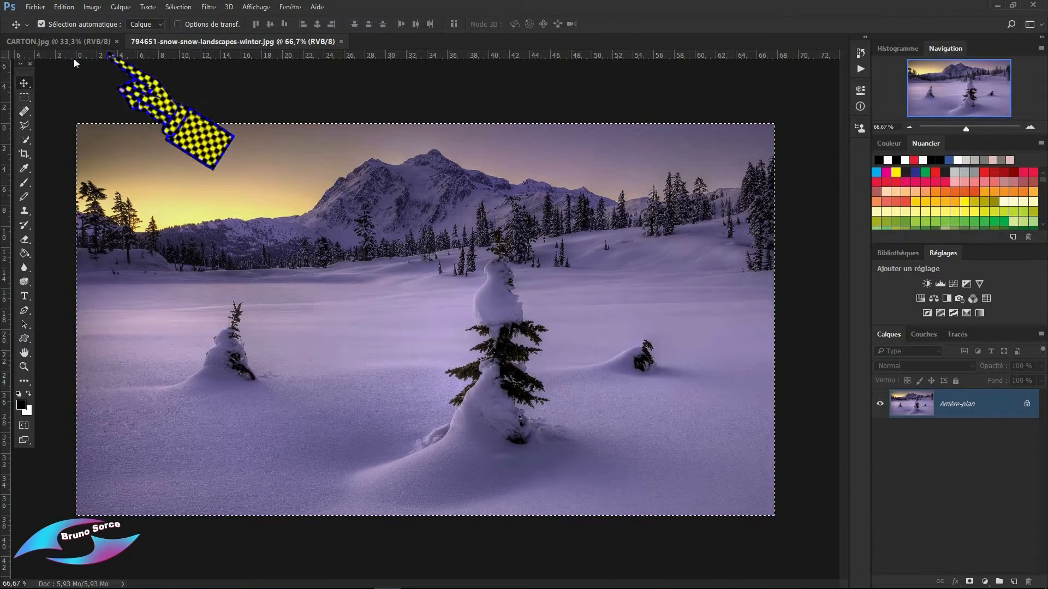
click(64, 7)
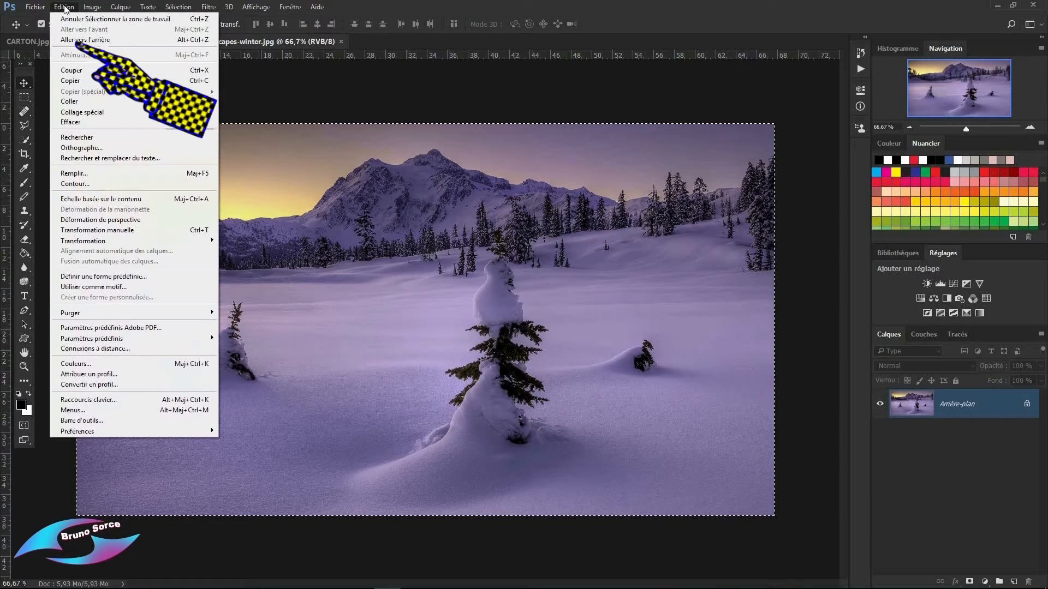
click(69, 81)
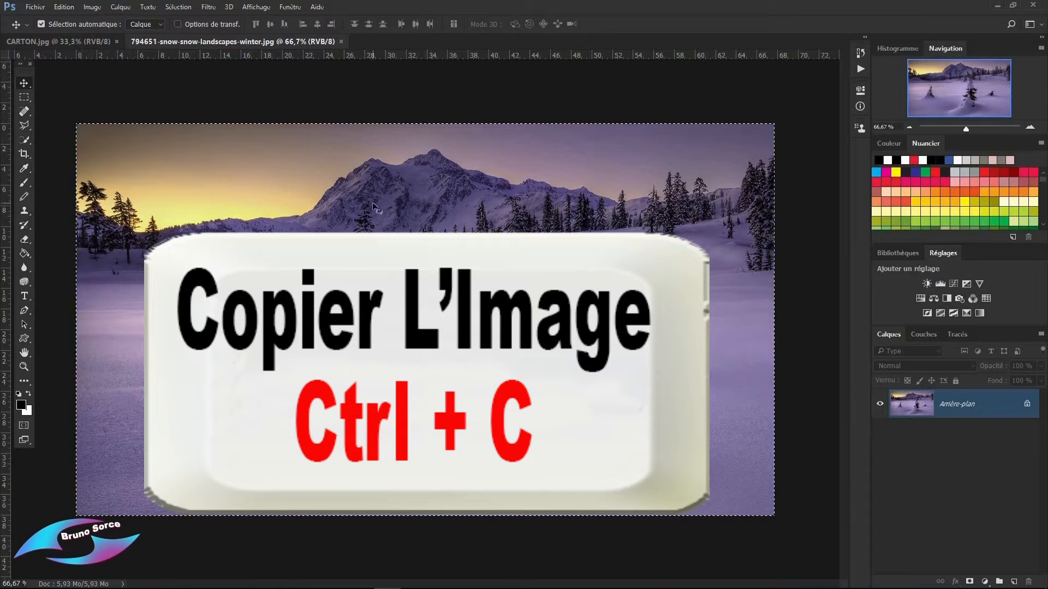
click(65, 7)
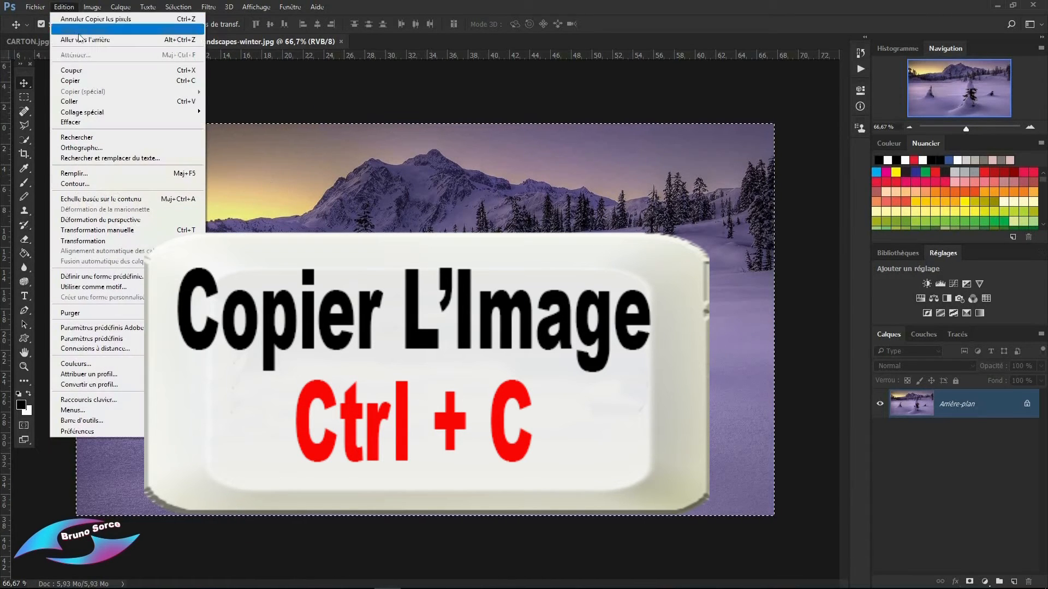
click(626, 17)
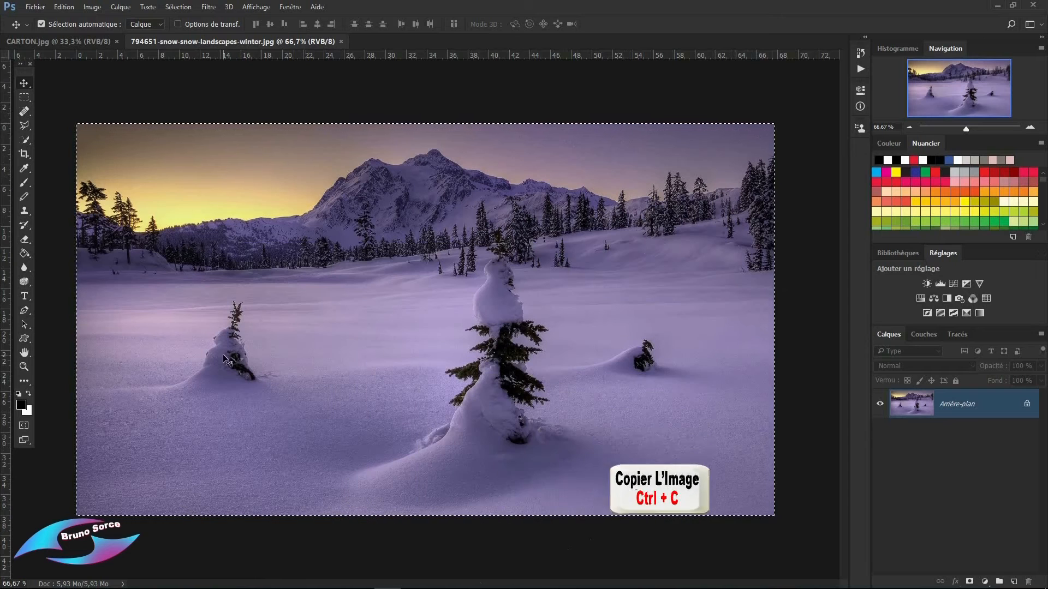
Step: In CARTON.jpg, unlock the background layer and add a new empty layer above it
click(48, 41)
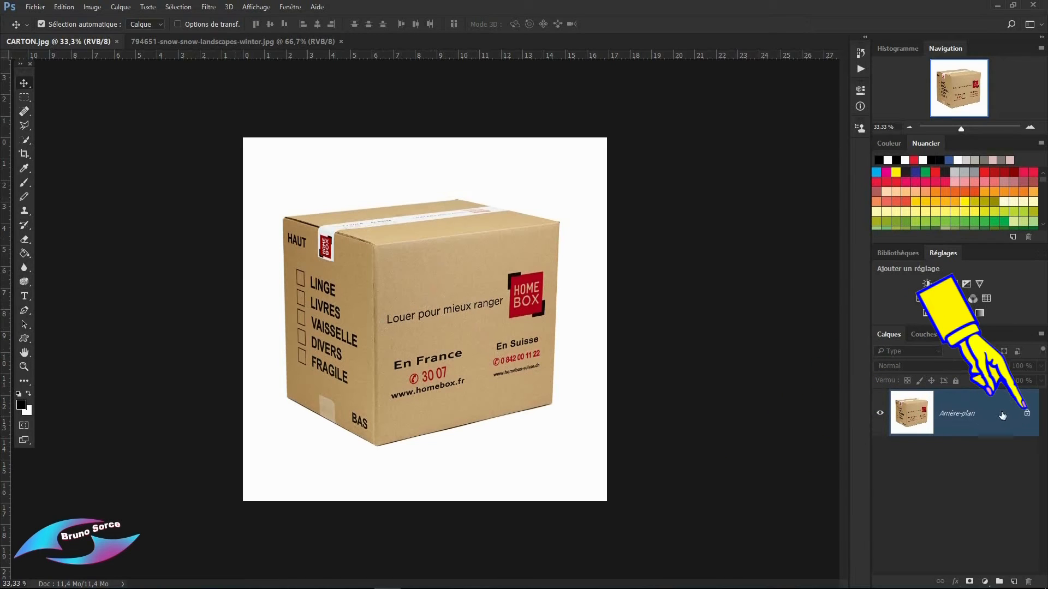
click(1027, 416)
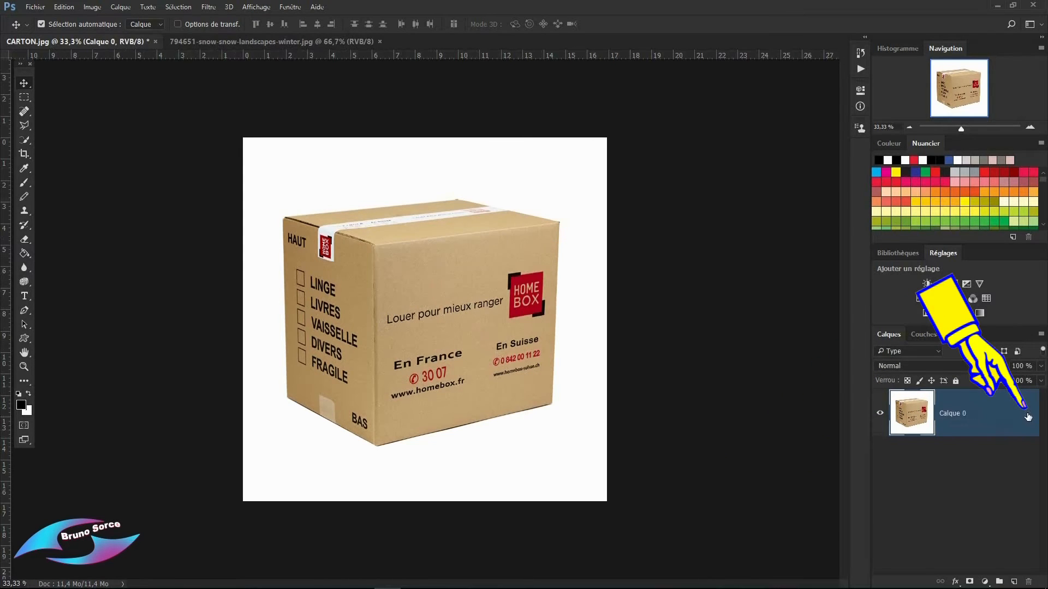
click(1014, 581)
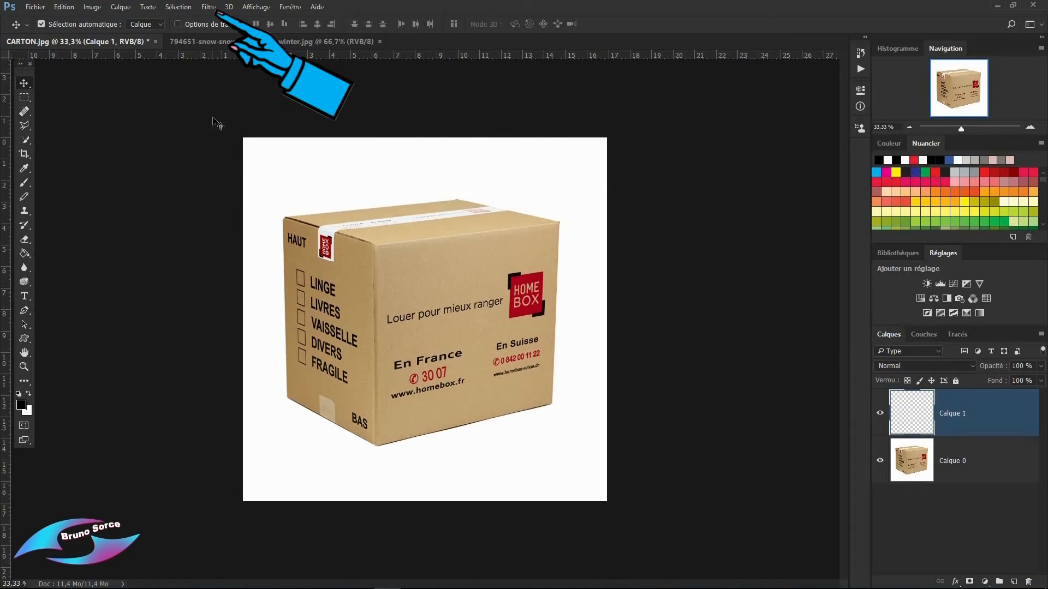
Step: Start the Vanishing Point filter on the empty layer and create a perspective plane on the four corners of the box's narrow HAUT/BAS face
click(209, 7)
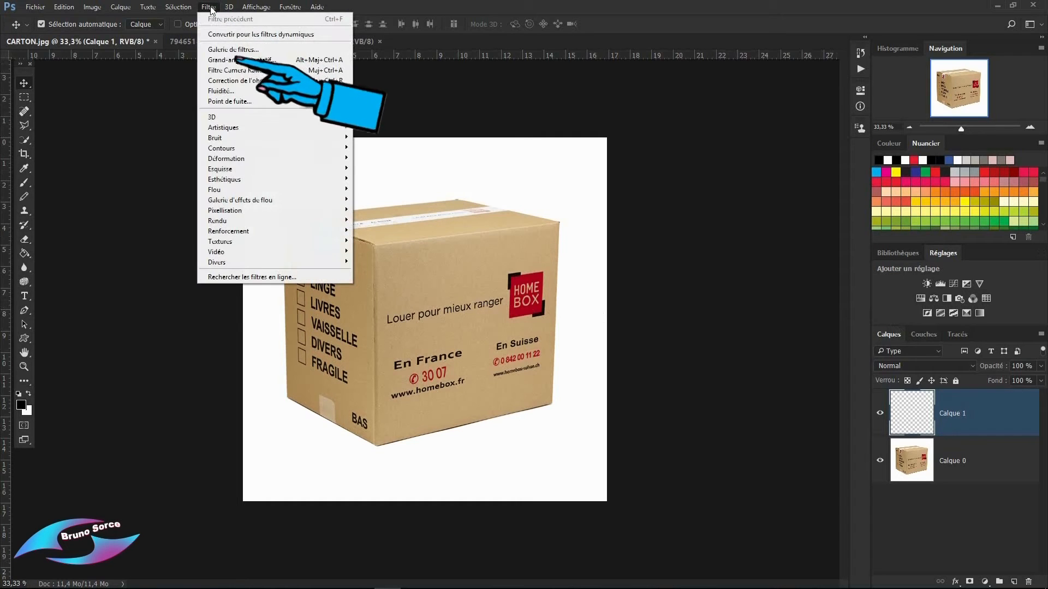
click(218, 103)
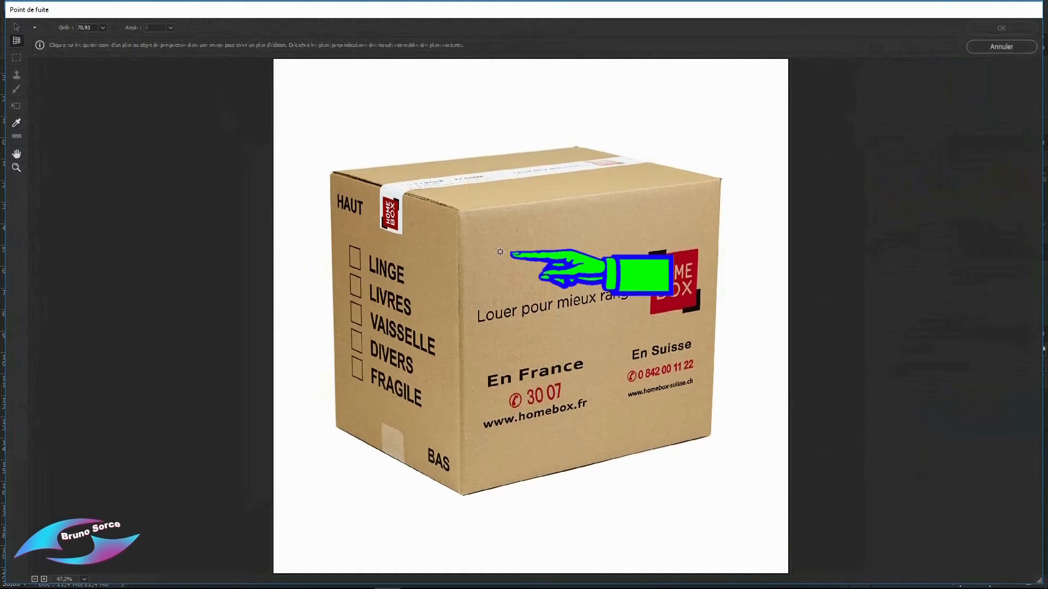
click(16, 40)
click(330, 172)
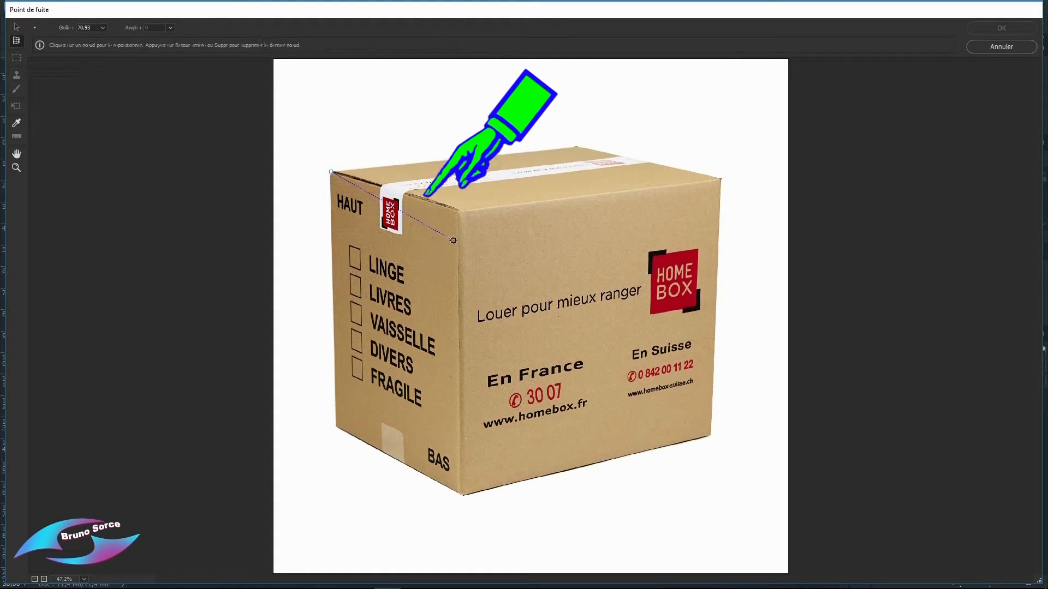
click(458, 211)
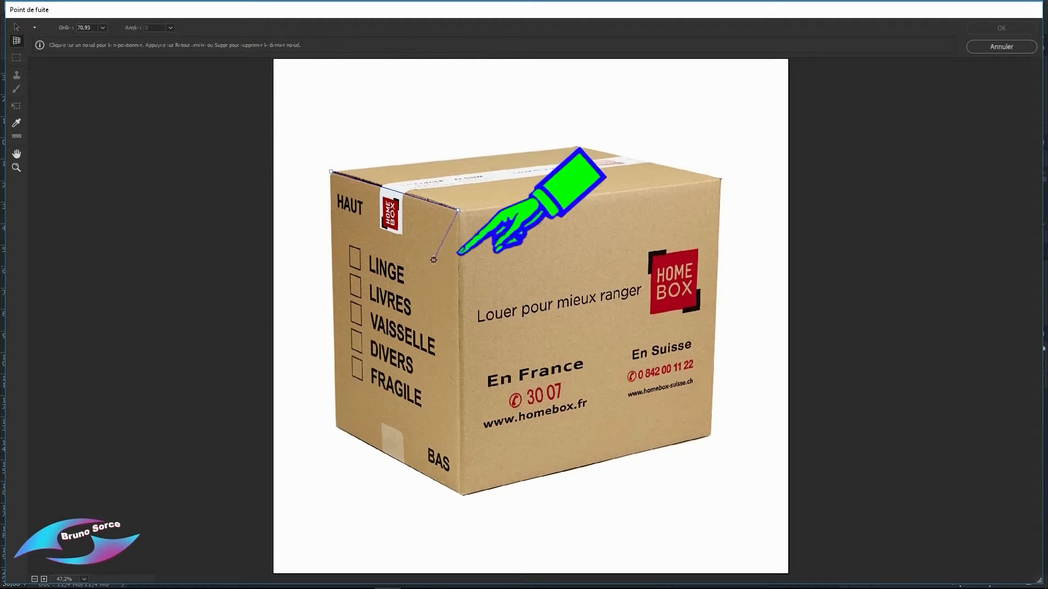
click(463, 497)
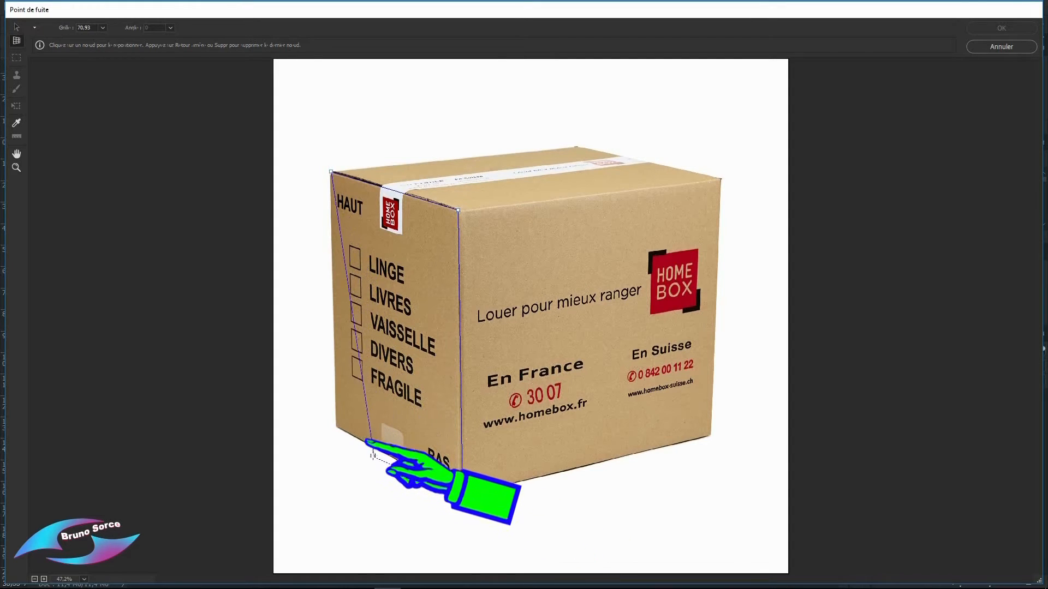
click(335, 428)
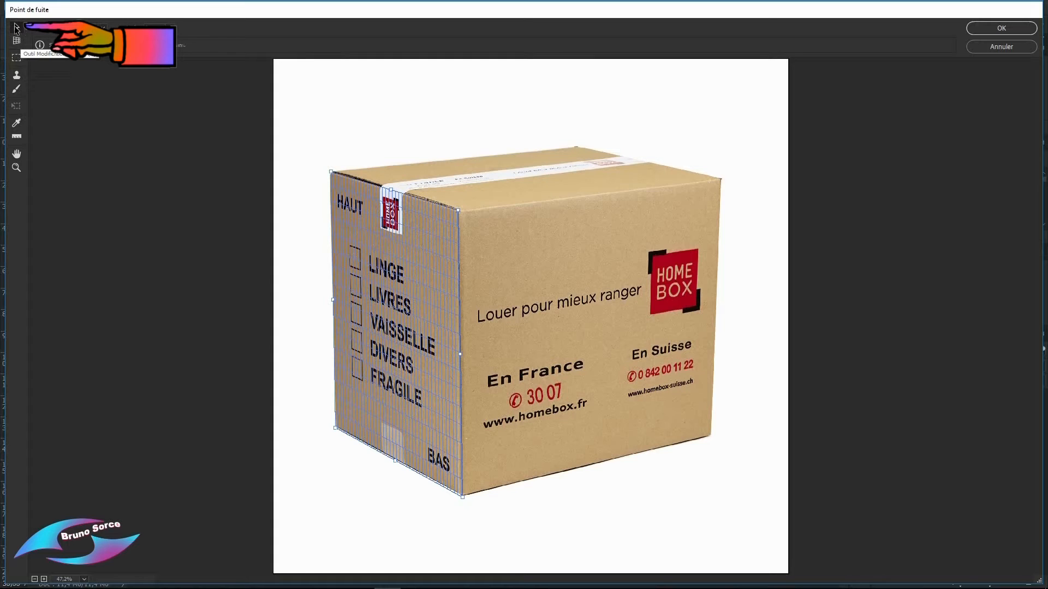
Step: Pull a connected plane out over the box's wide HOME BOX face, set its angle to 323 and extend it to the face's far edge
click(16, 27)
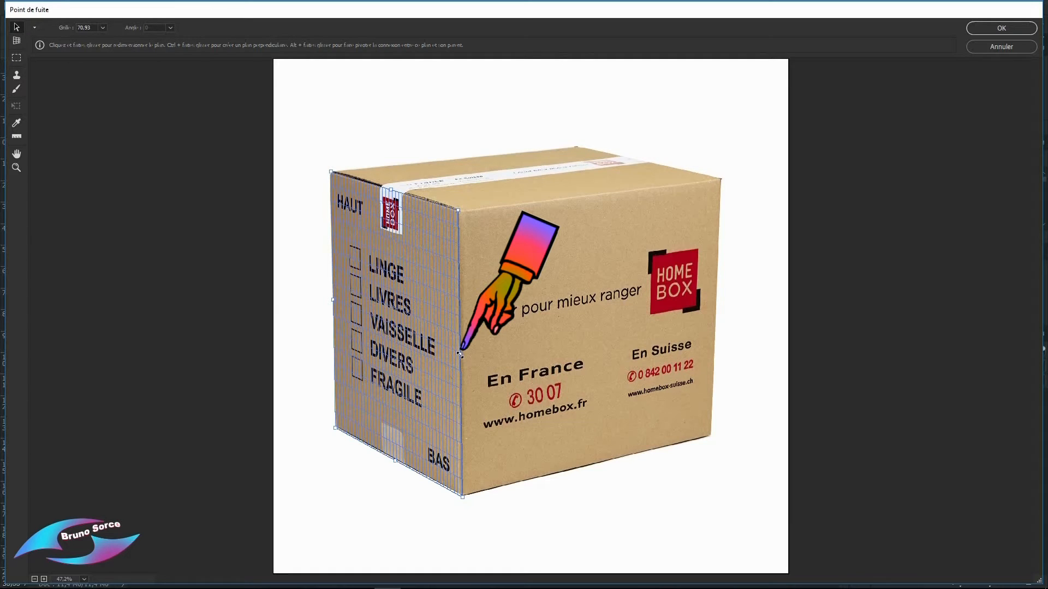
key(ctrl)
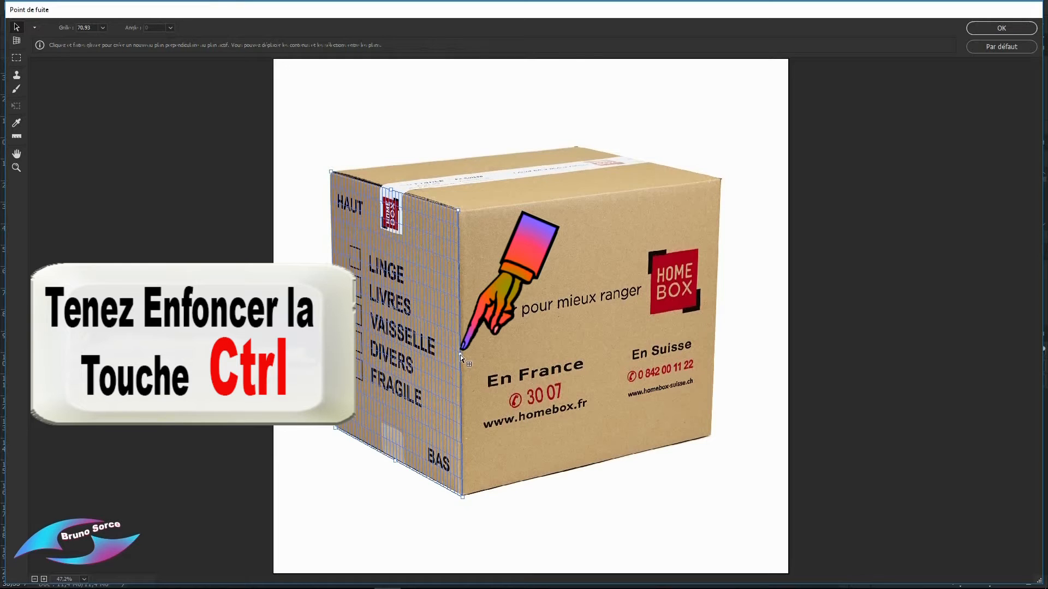
drag(461, 356, 779, 311)
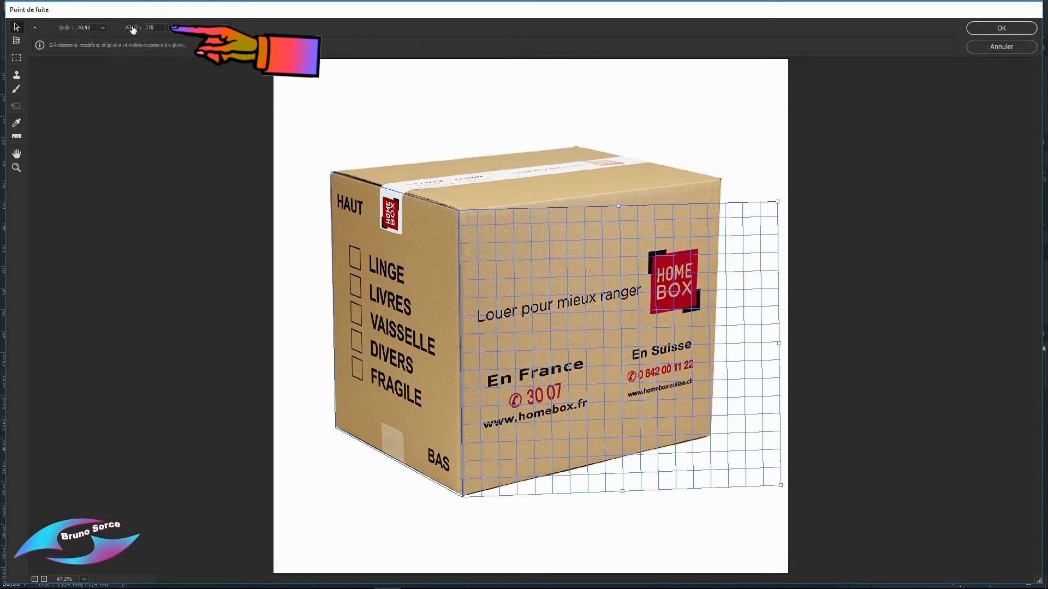
drag(133, 30, 161, 38)
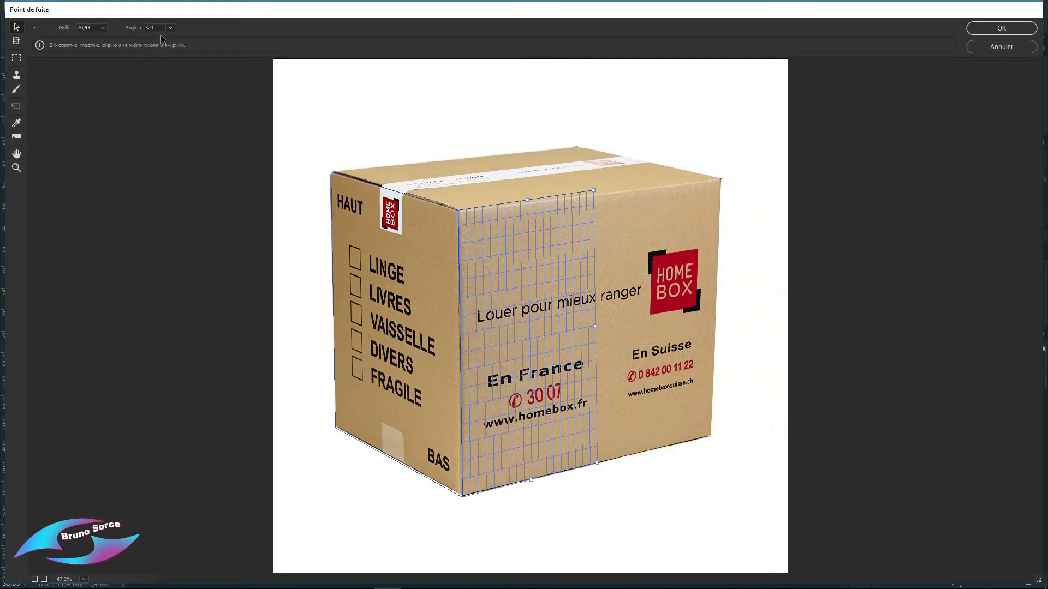
drag(595, 325, 729, 322)
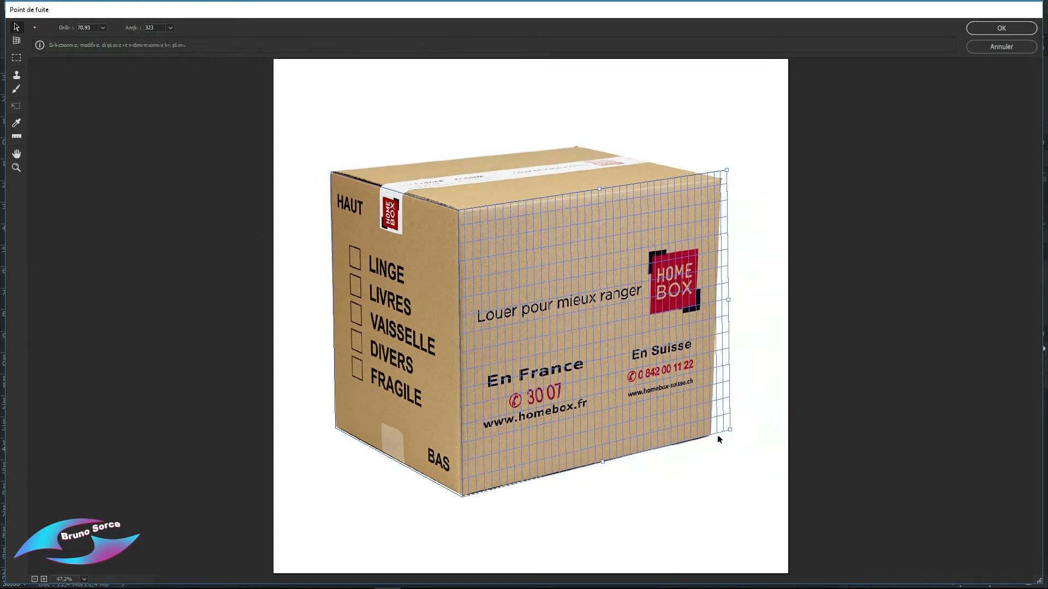
key(ctrl+z)
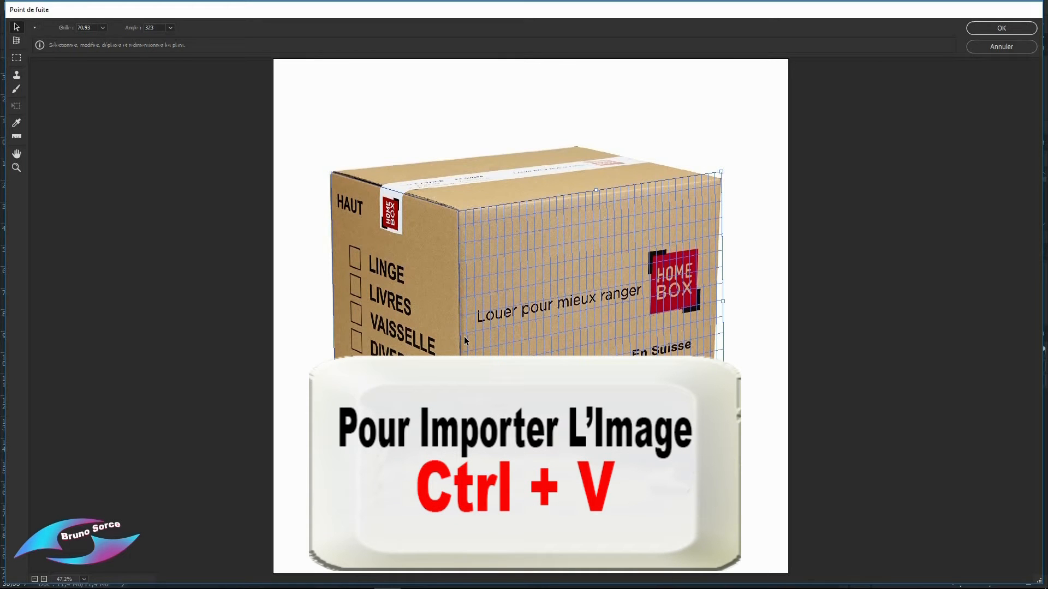
Step: Paste the copied landscape into the filter, put it in transform mode, and shrink and place it on the narrow face's plane
key(ctrl+v)
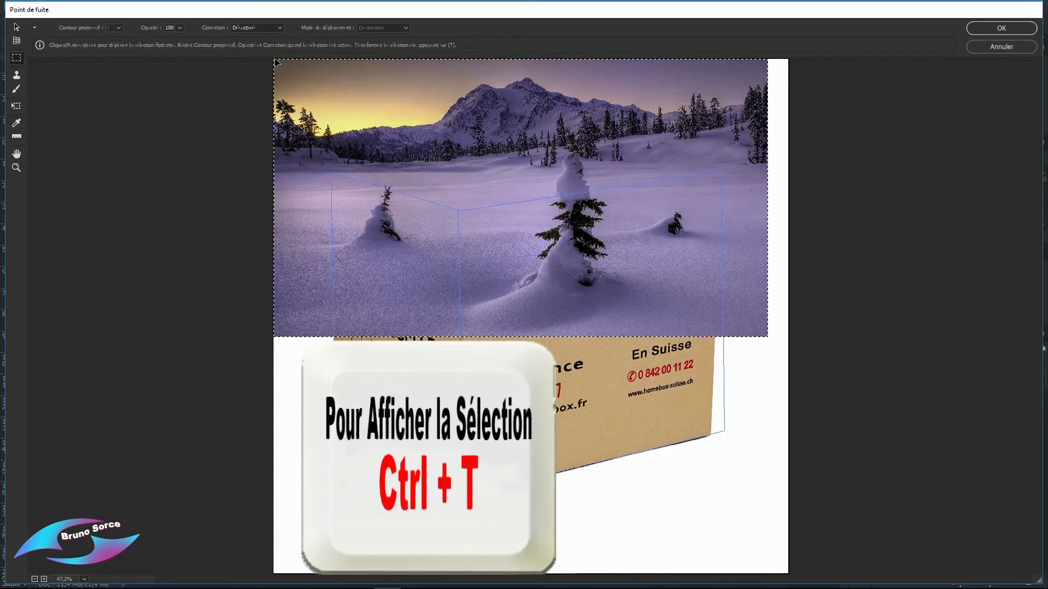
key(ctrl+t)
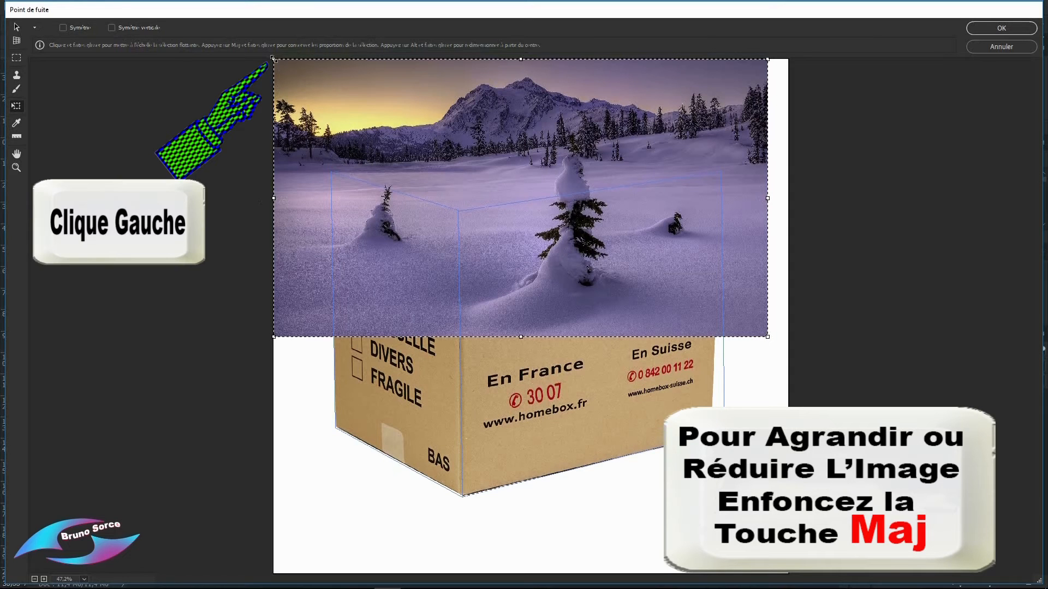
drag(274, 59, 352, 240)
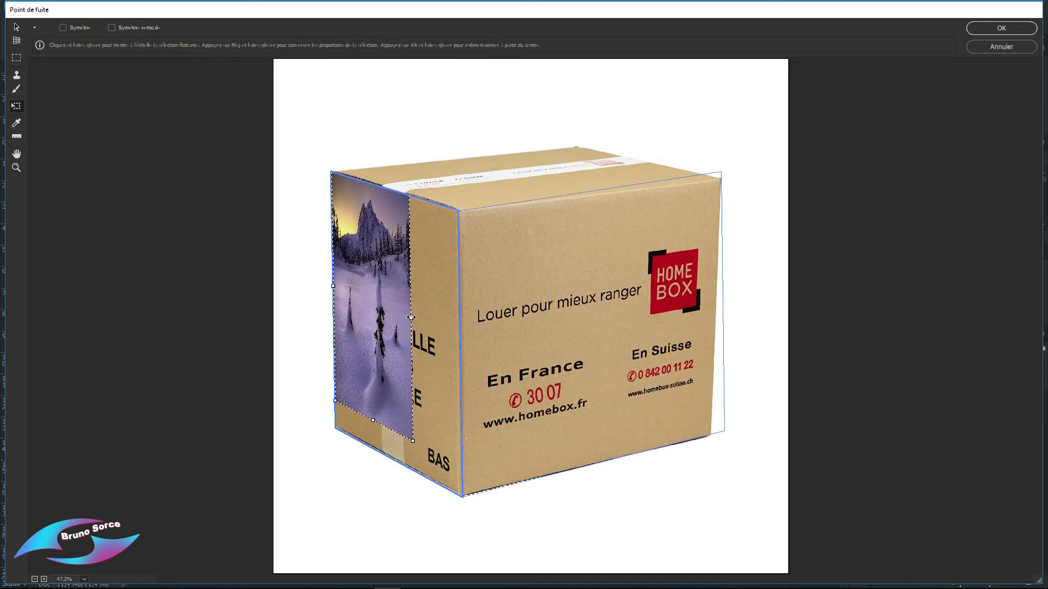
Step: Stretch the landscape across both side faces down to the box's lower edges, and apply the Vanishing Point filter
drag(411, 318, 721, 315)
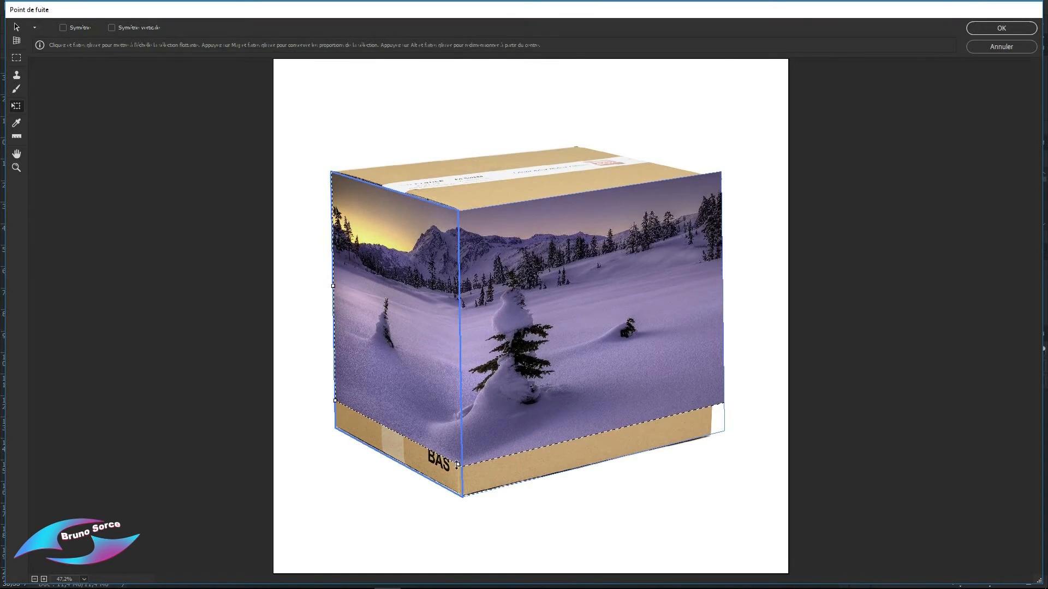
drag(458, 465, 453, 493)
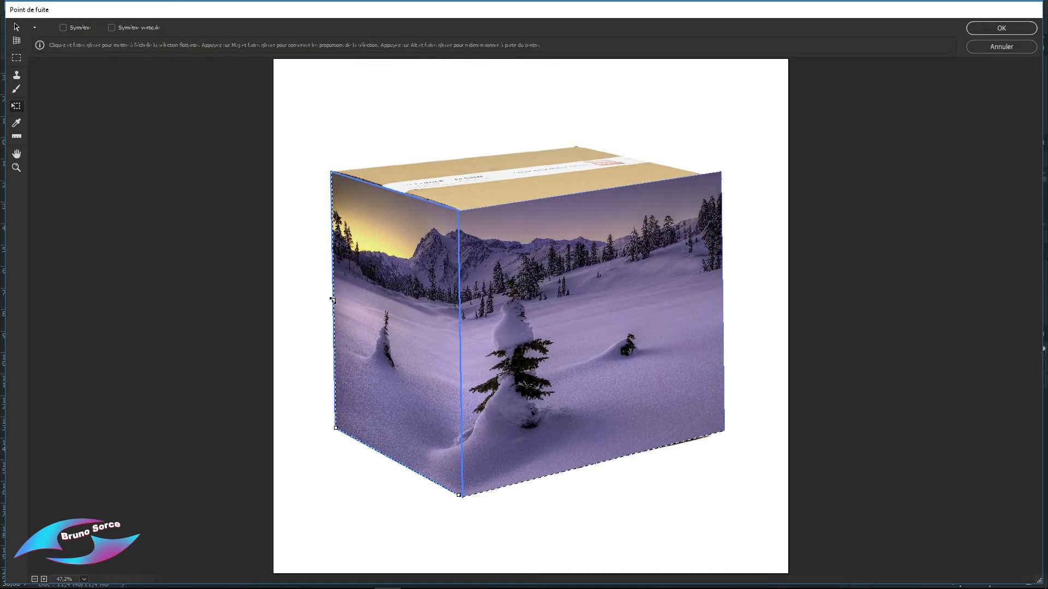
drag(333, 299, 330, 299)
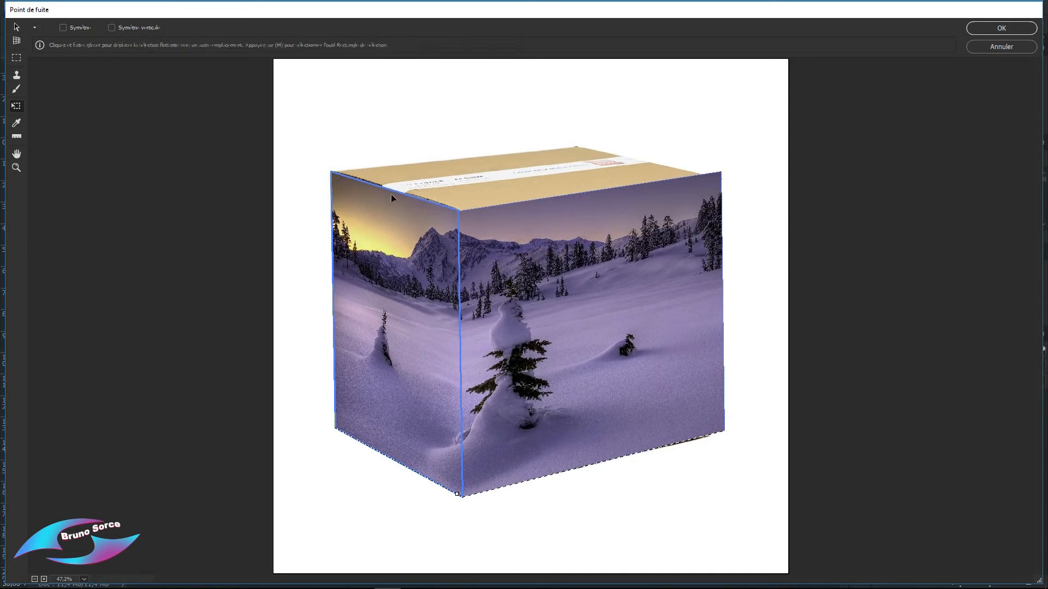
click(994, 29)
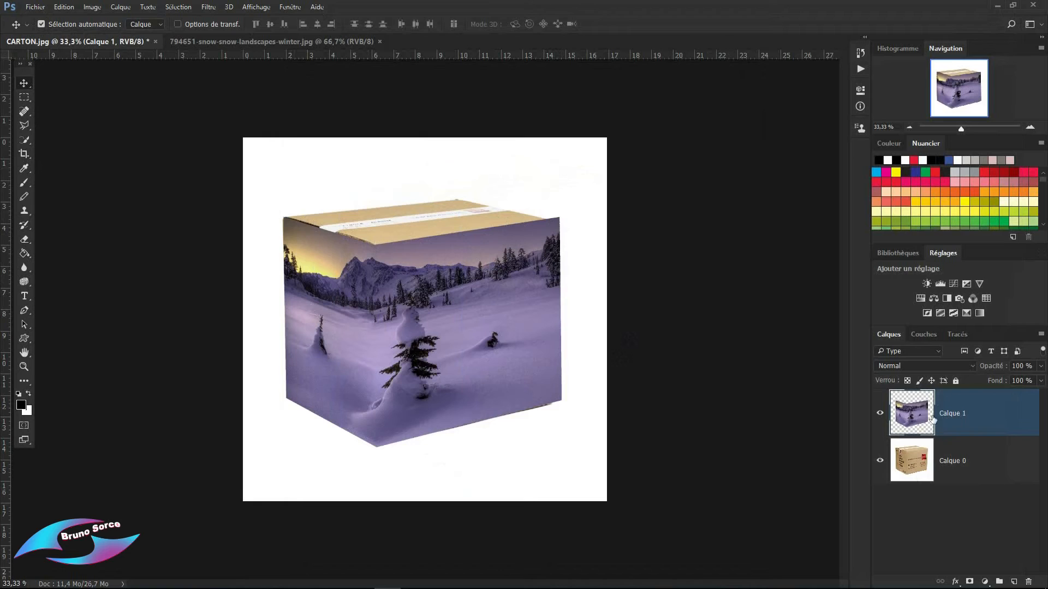
Step: Hide and show the Calque 1 landscape layer to compare the box with and without the photo
click(879, 414)
click(879, 413)
drag(402, 380, 441, 271)
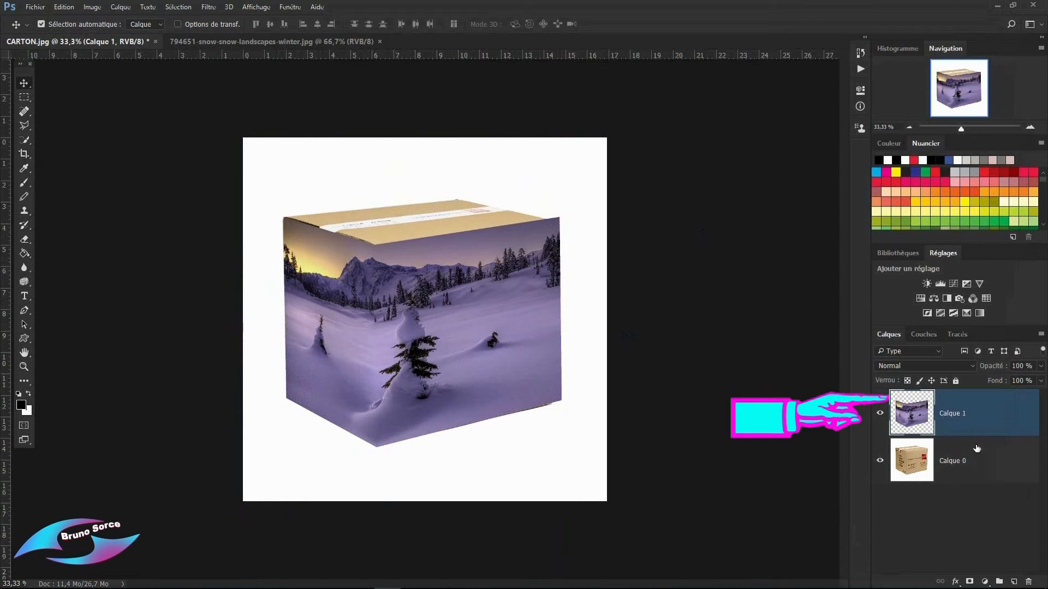
Step: Add a new empty layer above Calque 1 and close the winter landscape image
click(1013, 582)
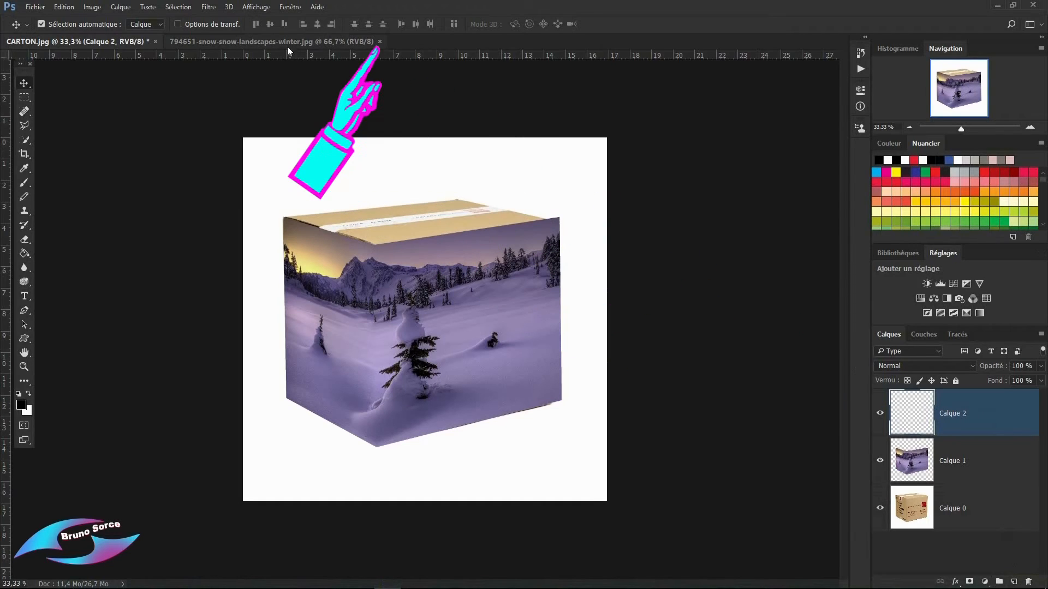
click(379, 43)
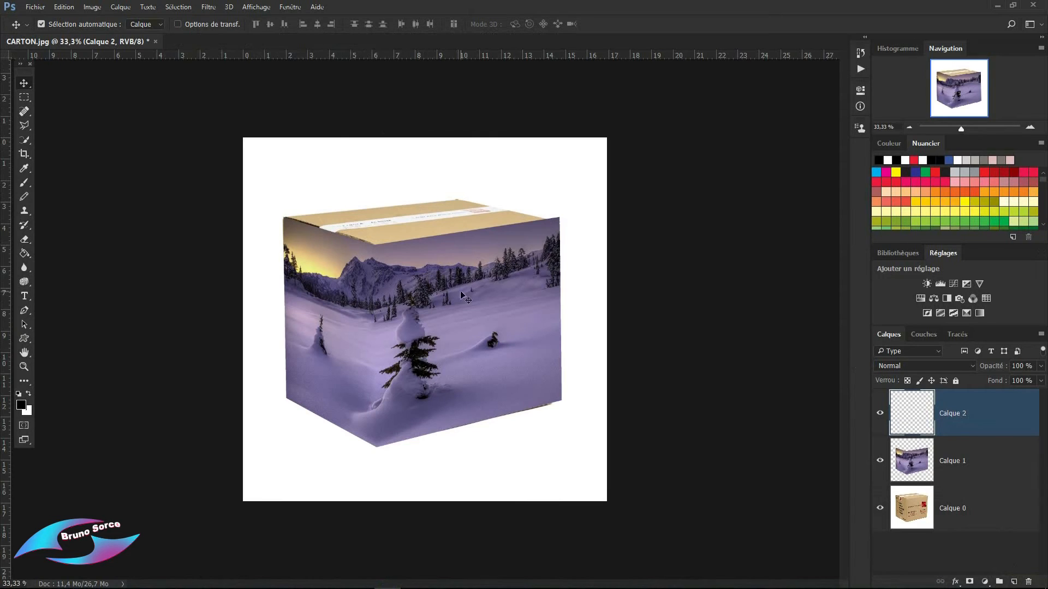
Step: Open 948763-alps-europe-landscapes-nature-switzerland from the MONTAGNES folder, select the whole image and copy it
click(36, 8)
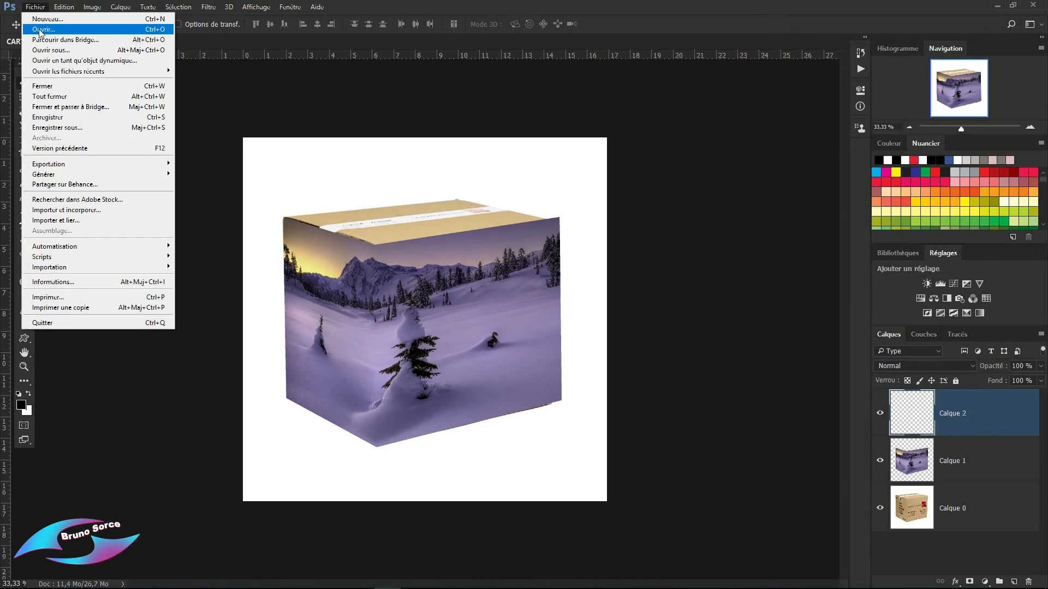
click(39, 31)
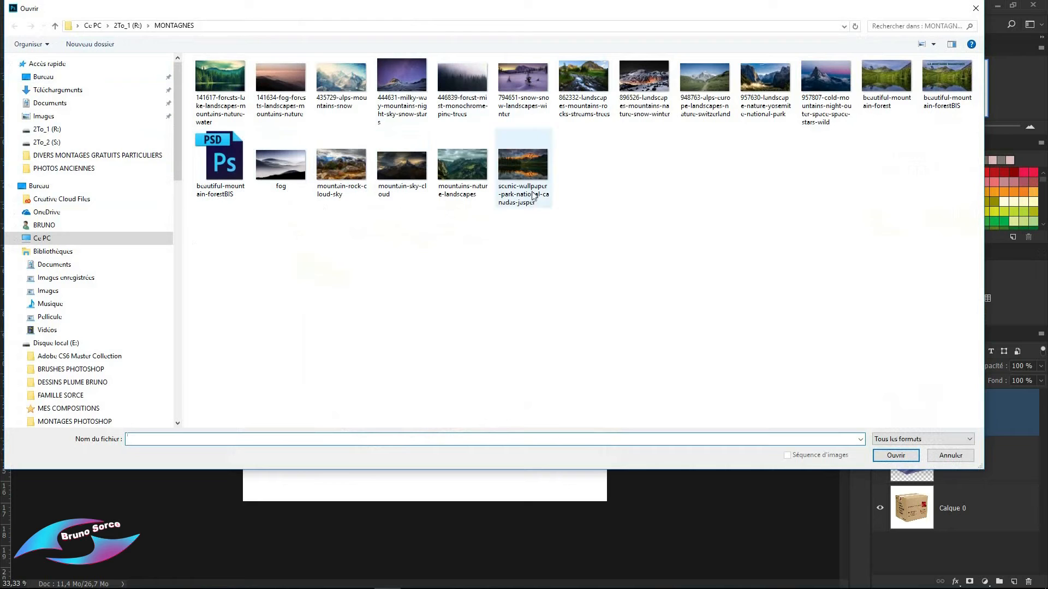
double_click(701, 84)
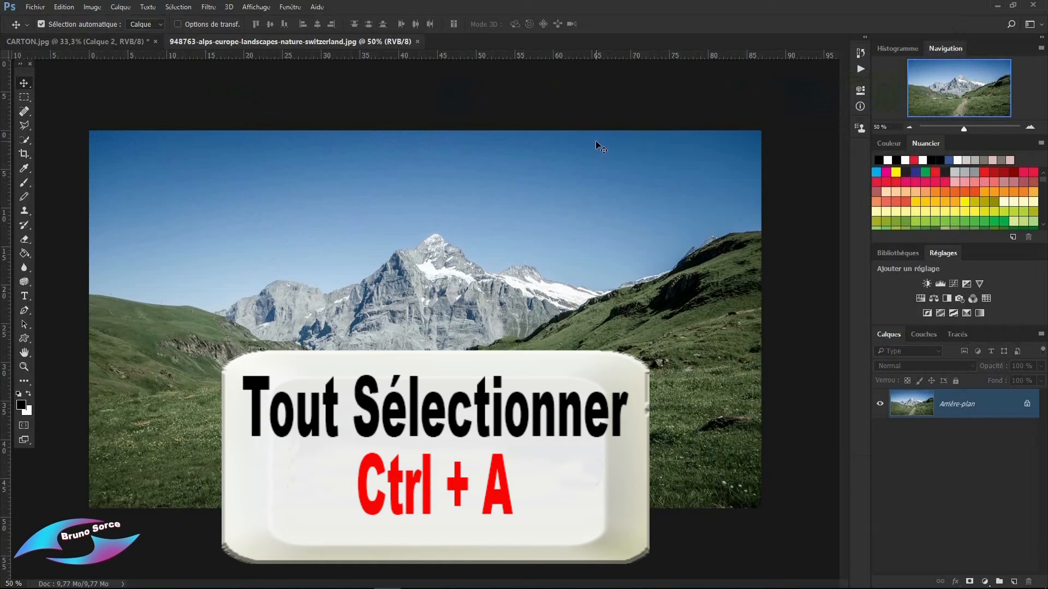
key(ctrl+a)
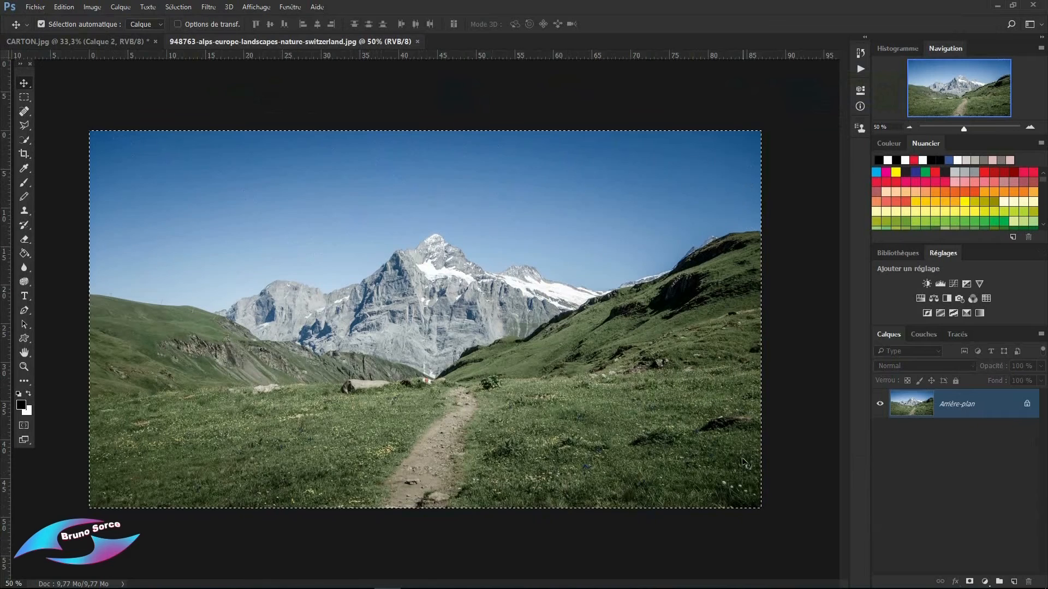
key(ctrl+c)
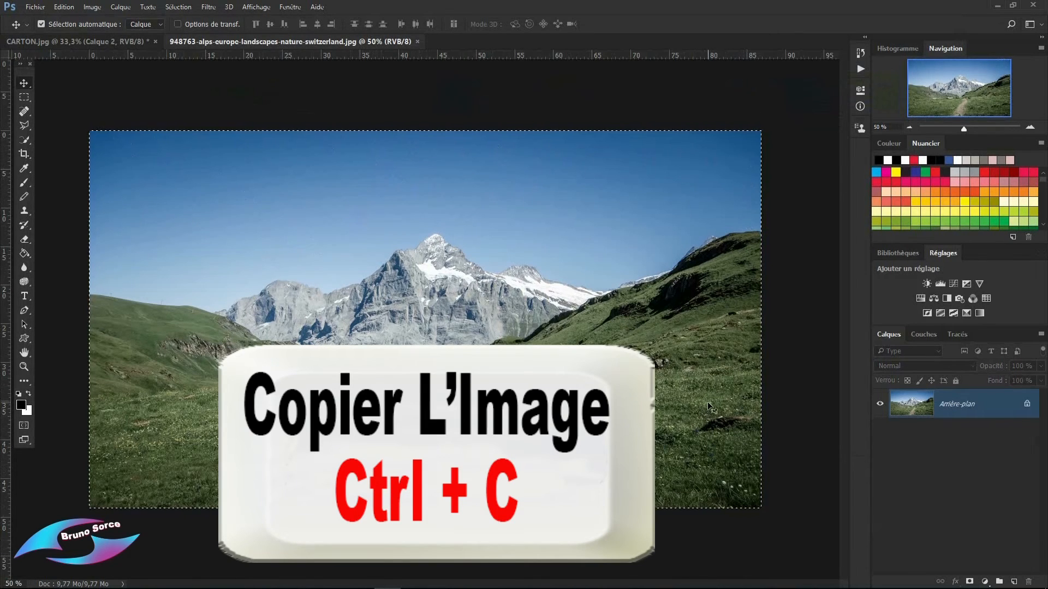
Step: Start the Vanishing Point filter on CARTON.jpg's empty Calque 2 and create a perspective plane on the four corners of the box's top face
click(80, 43)
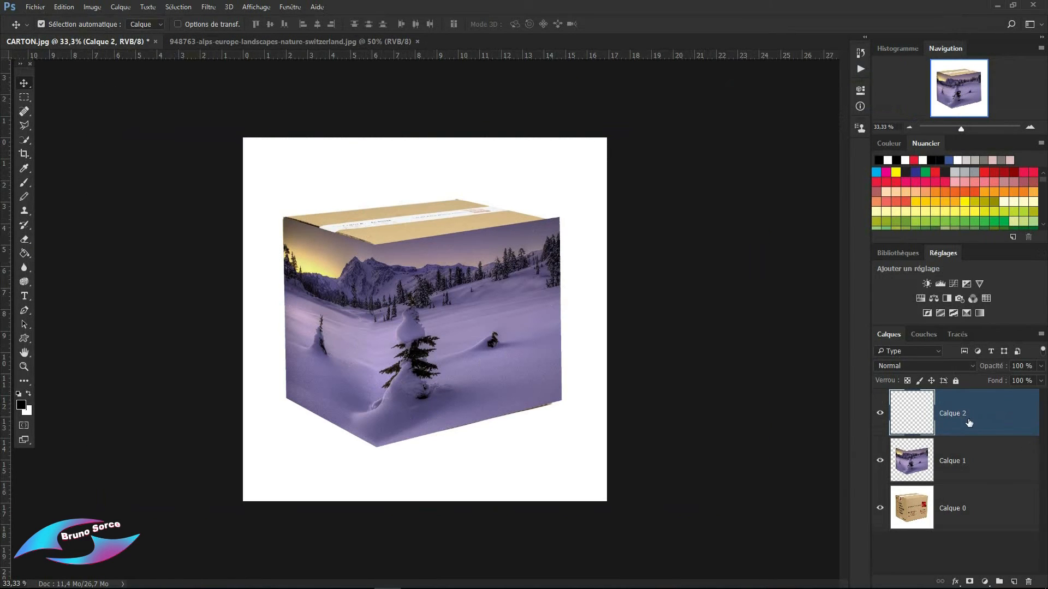
click(209, 7)
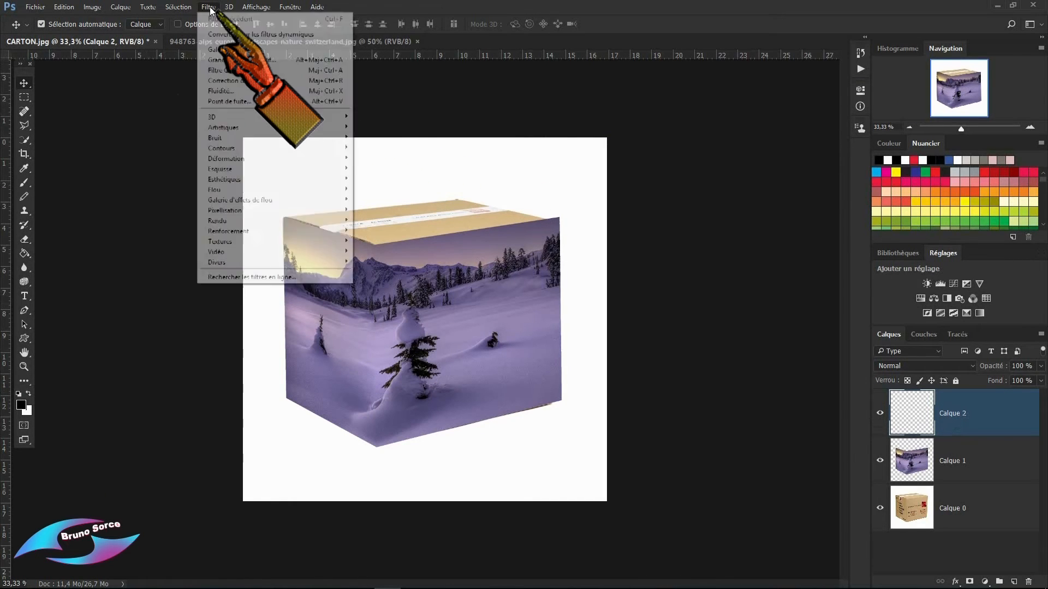
click(214, 101)
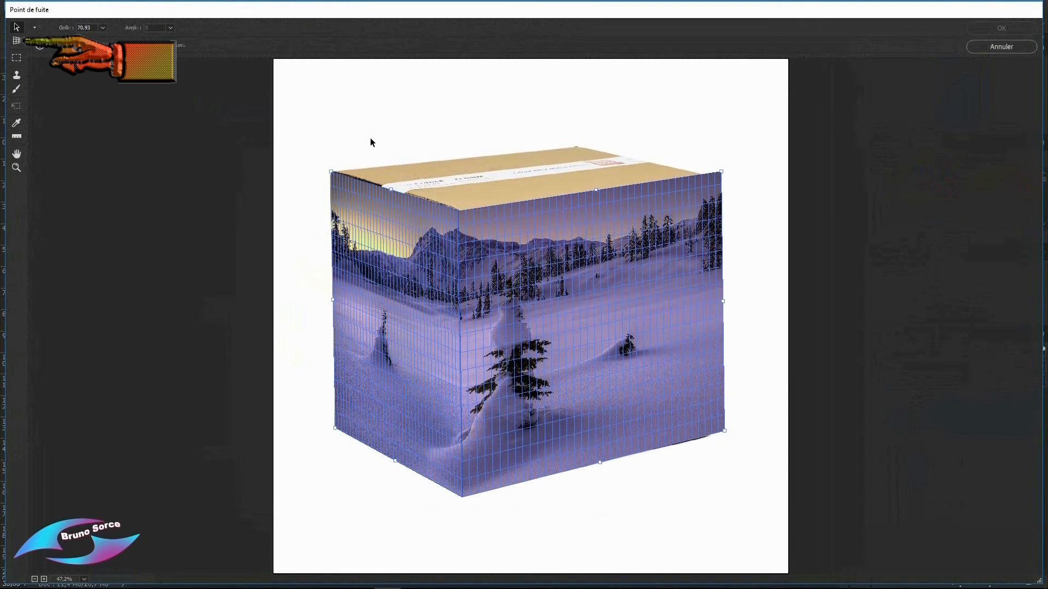
click(17, 41)
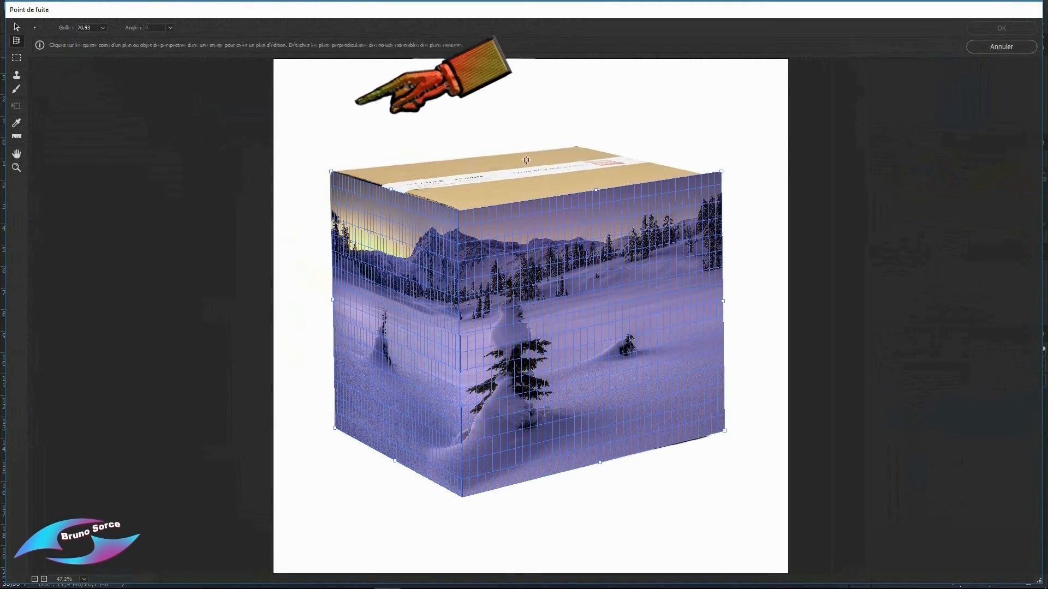
click(579, 144)
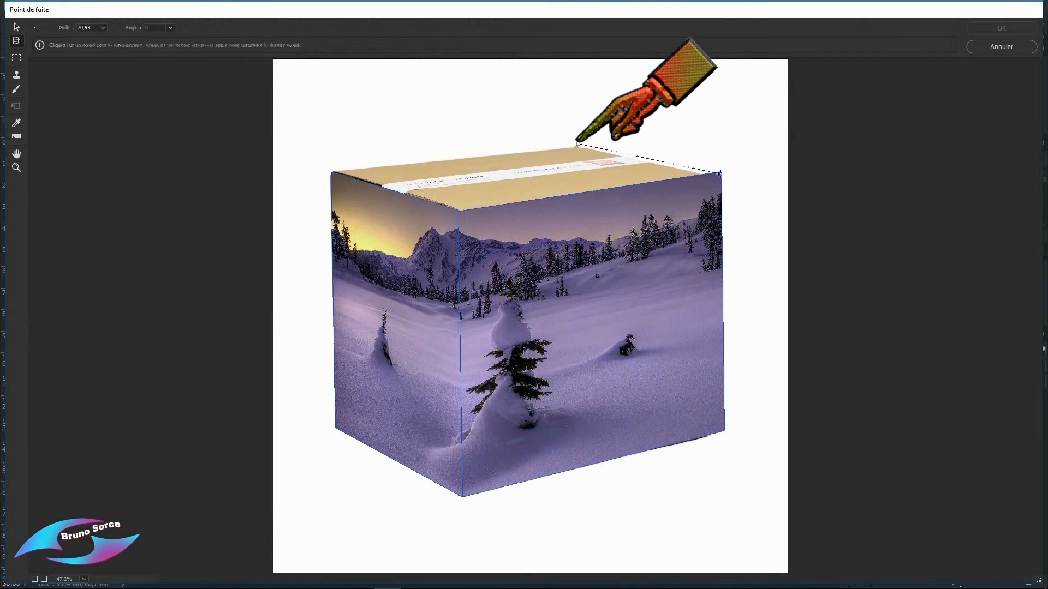
click(722, 172)
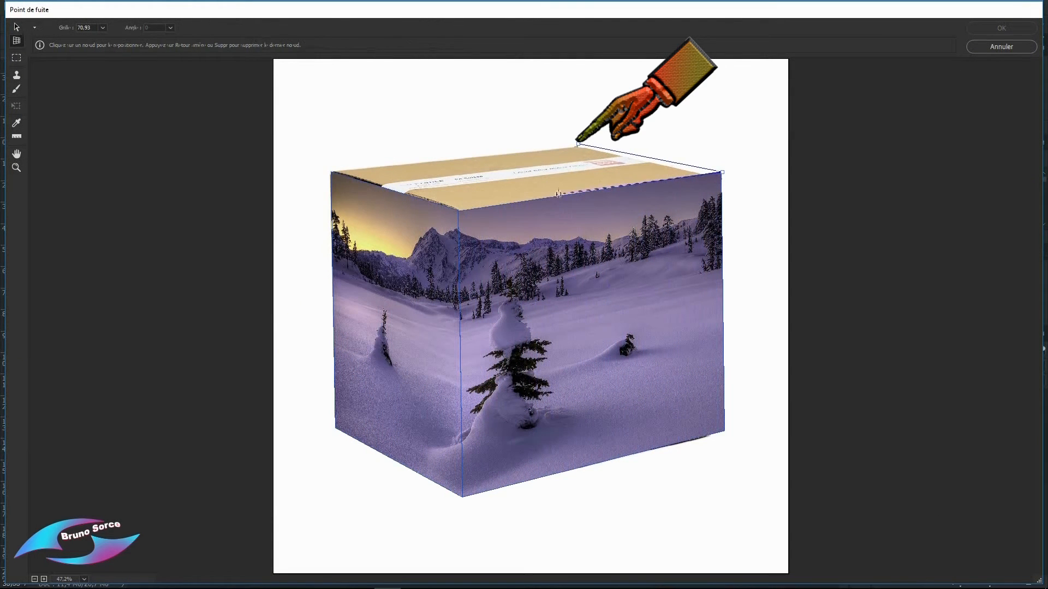
click(456, 211)
click(329, 172)
click(329, 172)
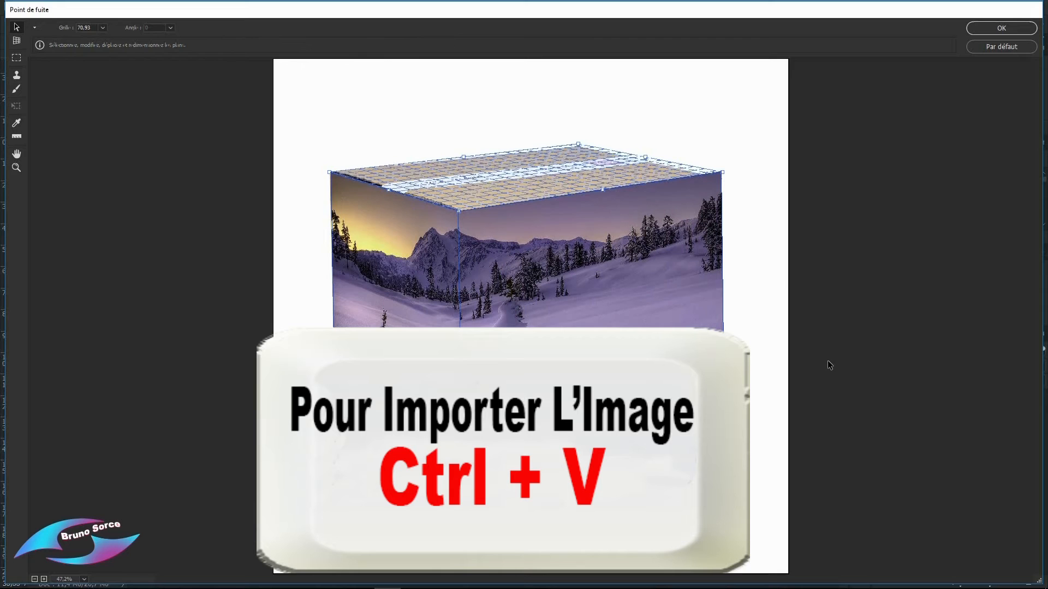
Step: Paste the copied Alps photo into the filter, put it in transform mode and bring it onto the box's planes
key(ctrl+v)
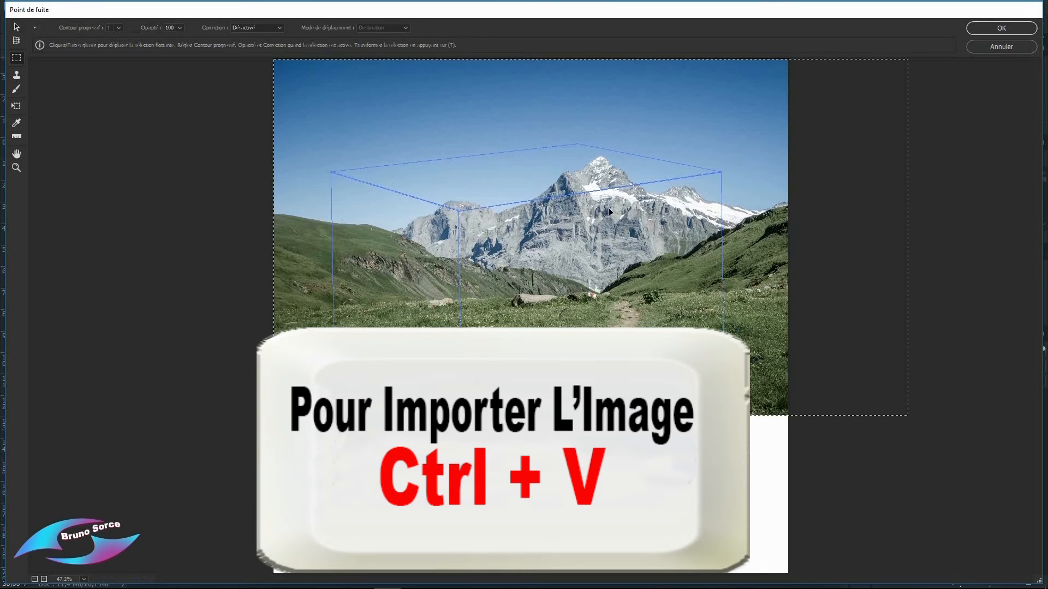
key(ctrl)
key(ctrl+t)
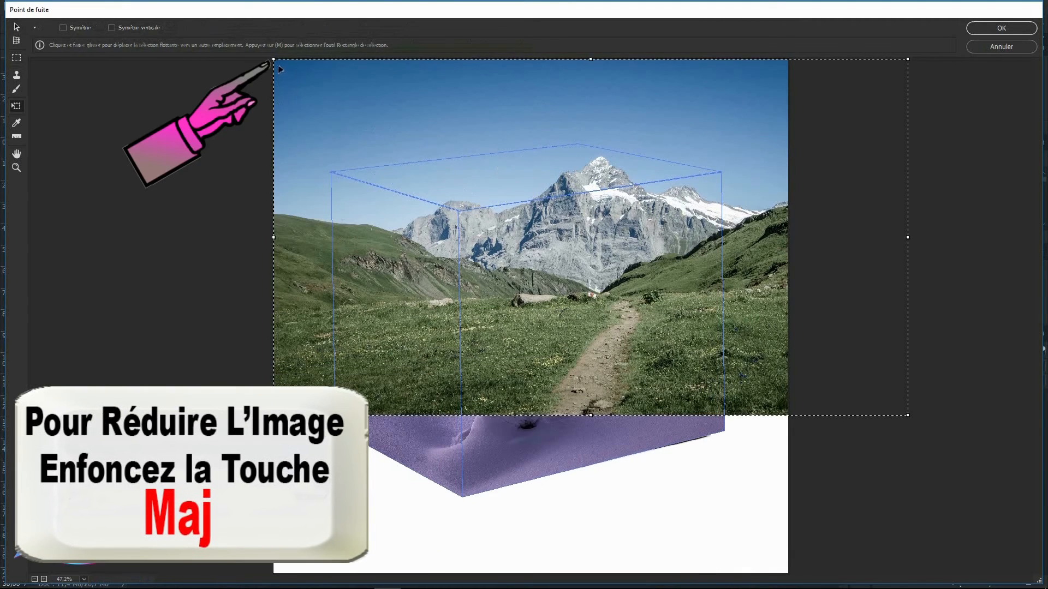
drag(274, 61, 561, 278)
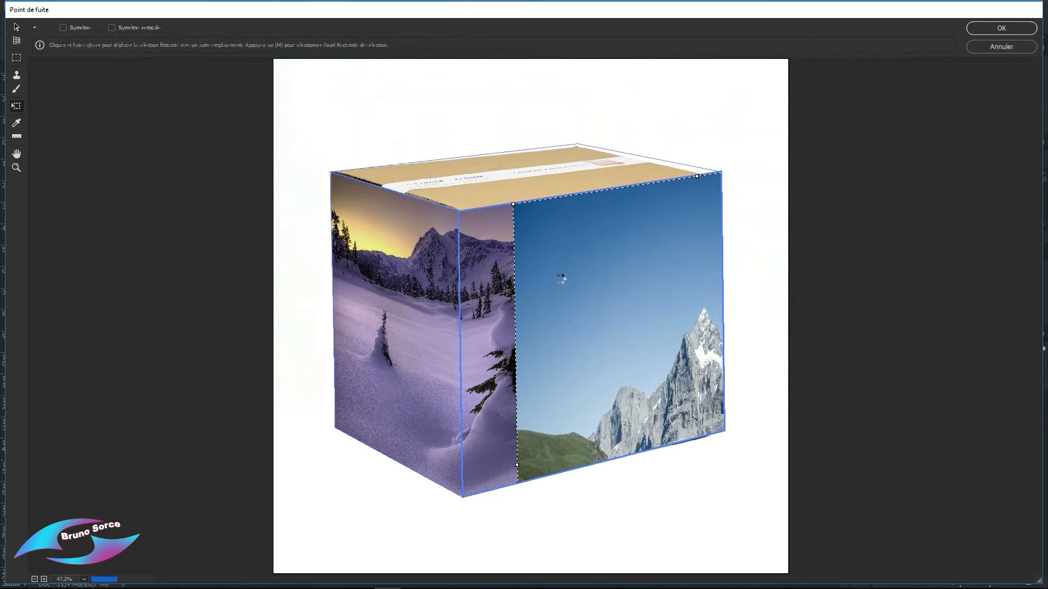
Step: Shrink the Alps photo onto the top face's plane, fit it to the face's edges, and apply the Vanishing Point filter
drag(513, 204, 561, 363)
drag(601, 393, 725, 172)
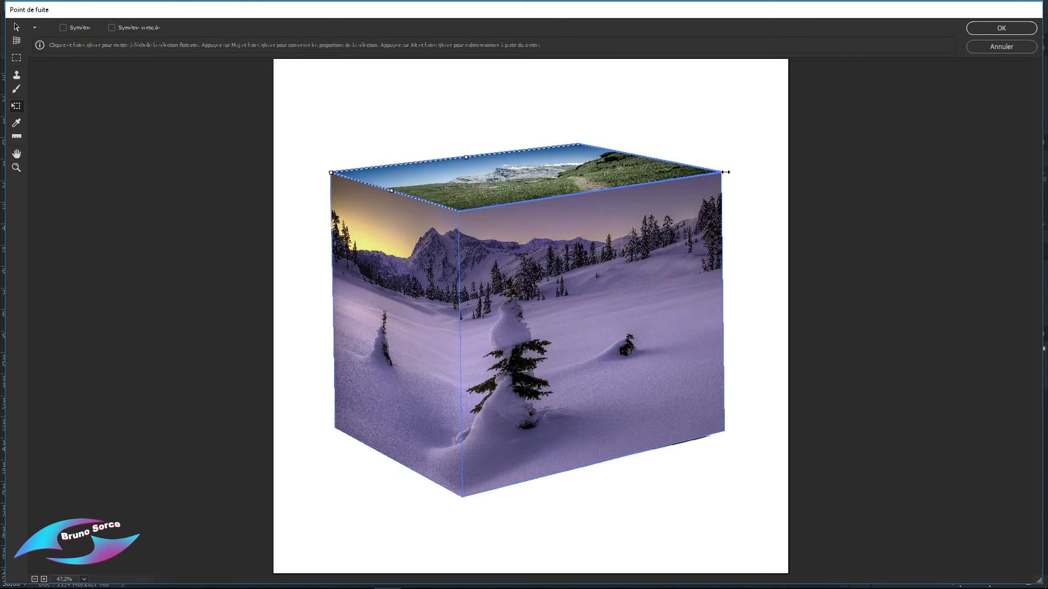
drag(464, 155, 460, 139)
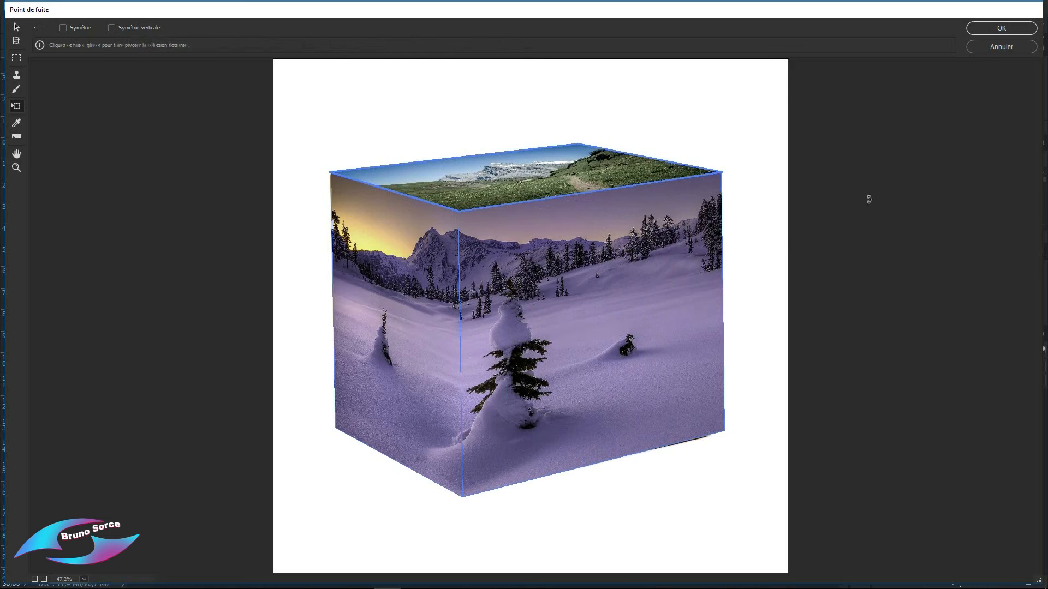
click(991, 29)
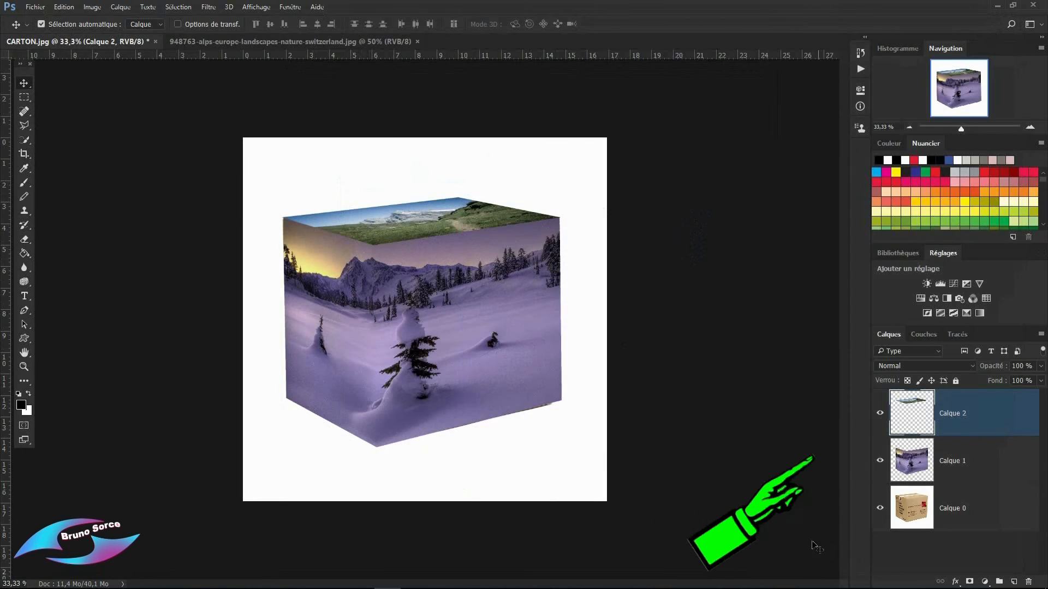
Step: Delete the cardboard box layer Calque 0 and place a vertical guide on the box's front vertical edge
click(988, 515)
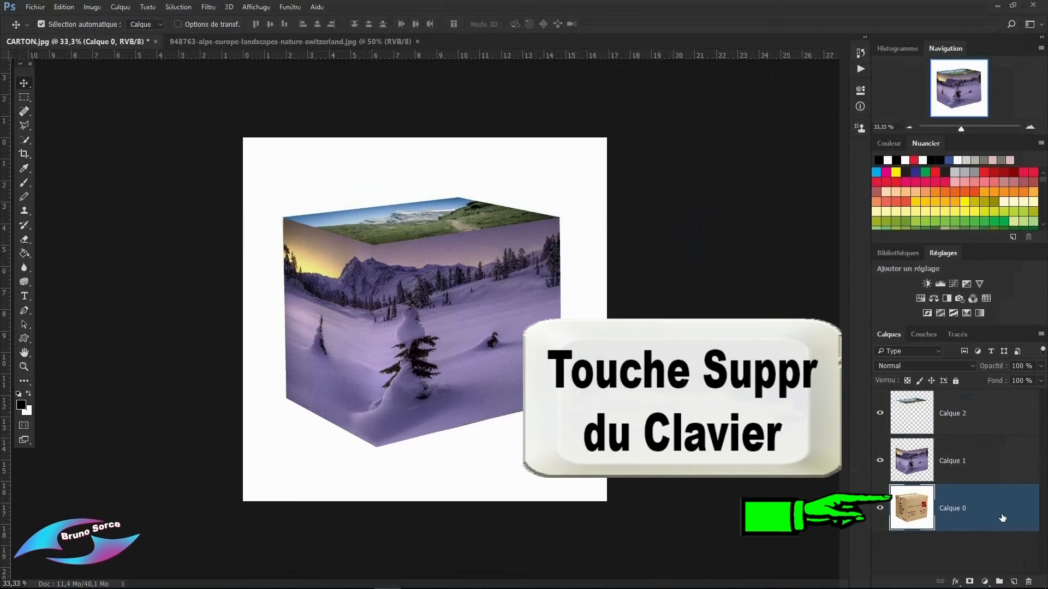
key(Delete)
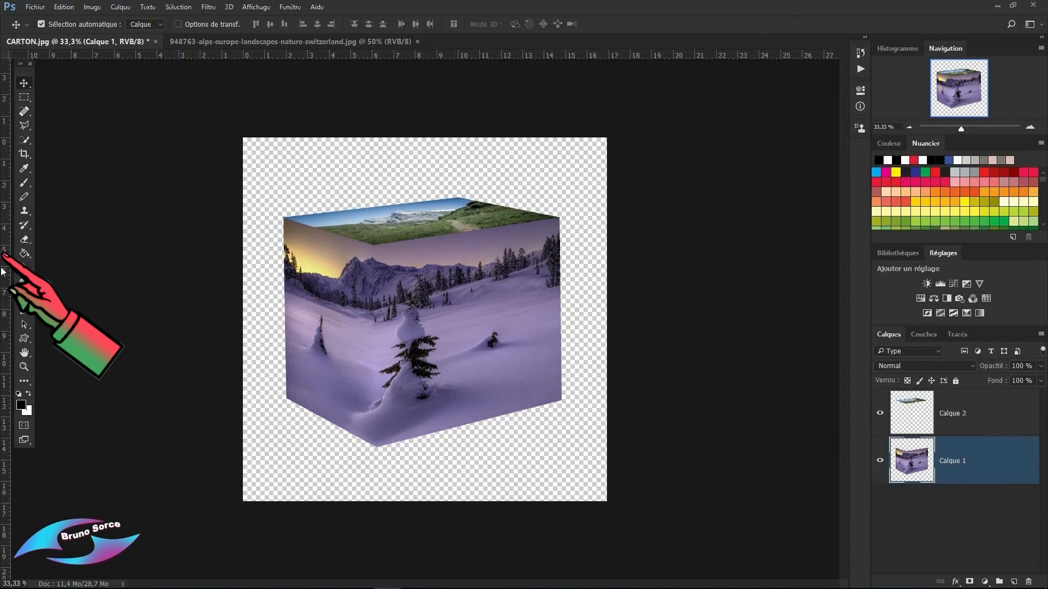
drag(3, 262, 376, 268)
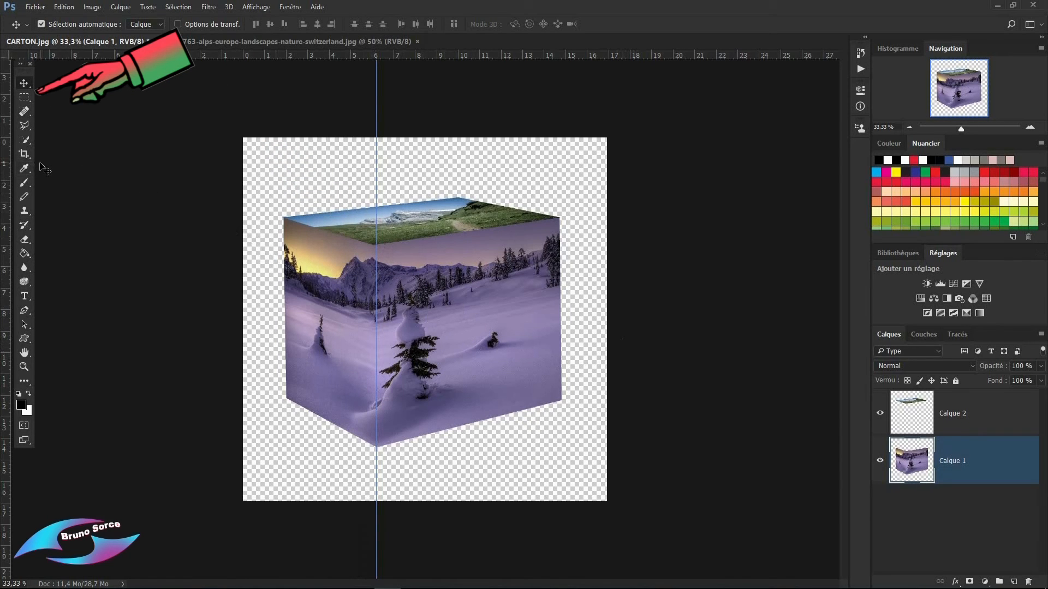
Step: Select the narrow side face up to the guide with the Rectangular Marquee tool and copy it to its own layer
click(24, 98)
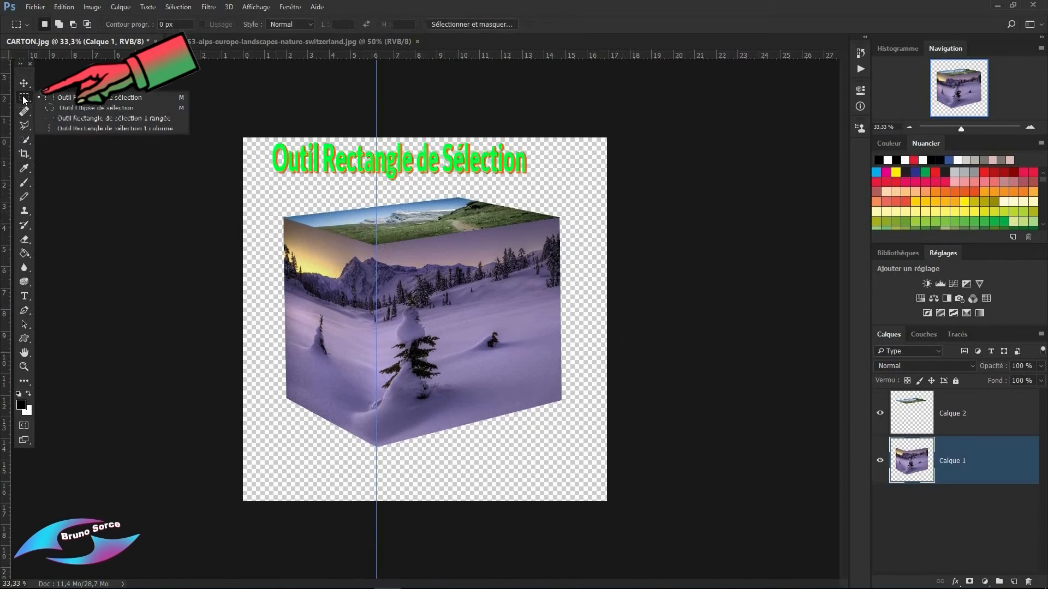
click(101, 98)
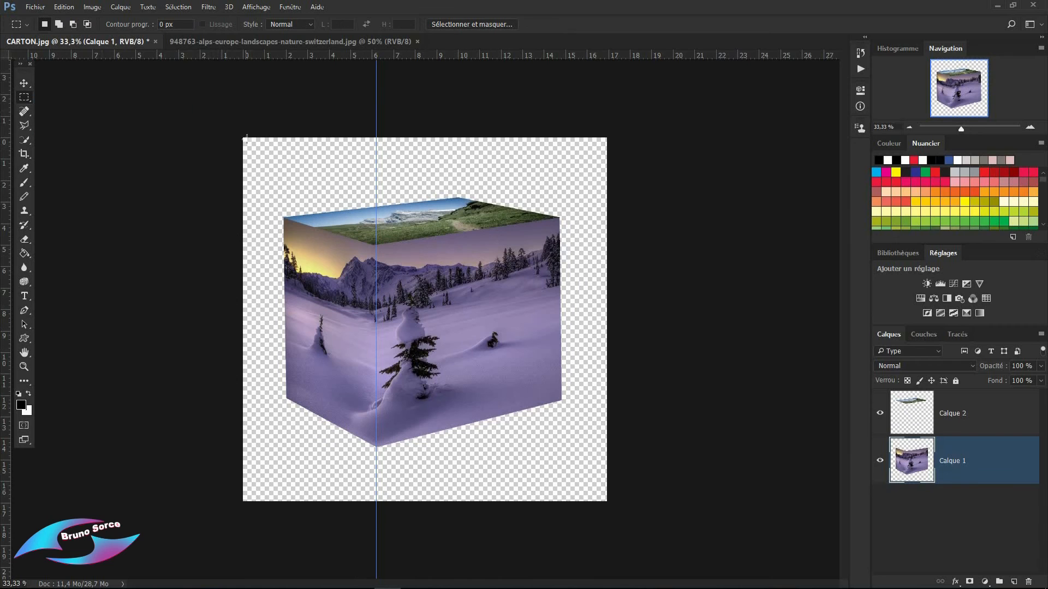
drag(242, 139, 376, 478)
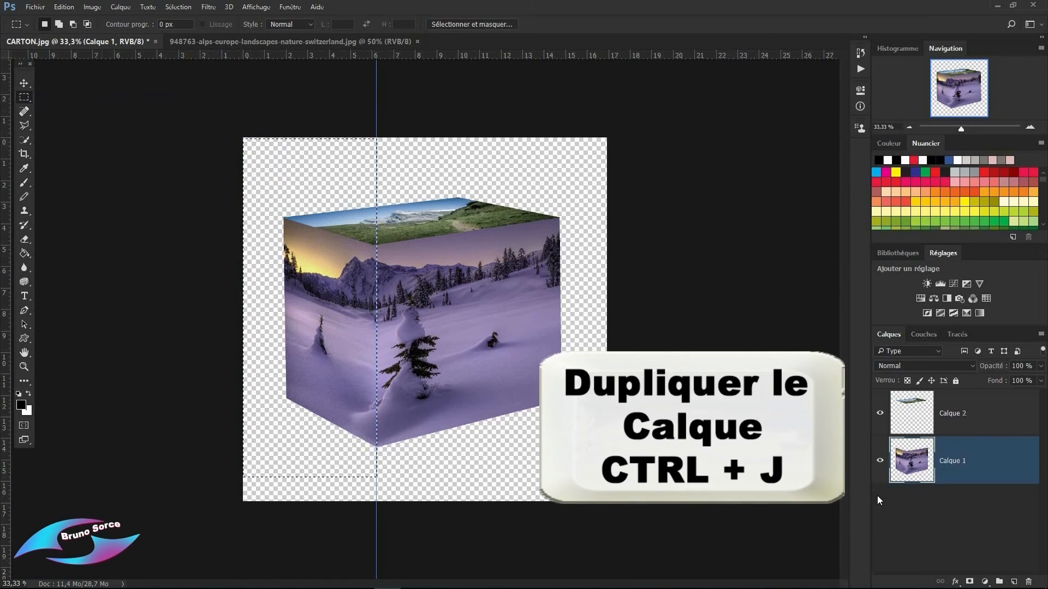
key(ctrl+j)
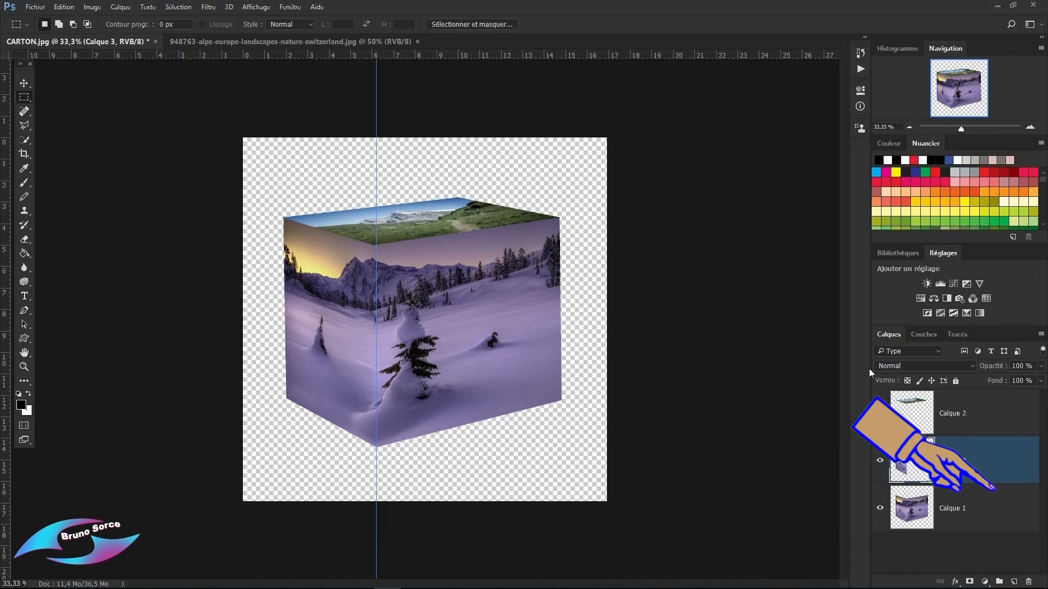
Step: Copy the wide side face beyond the guide from Calque 1 to its own layer, and delete Calque 1
click(1017, 515)
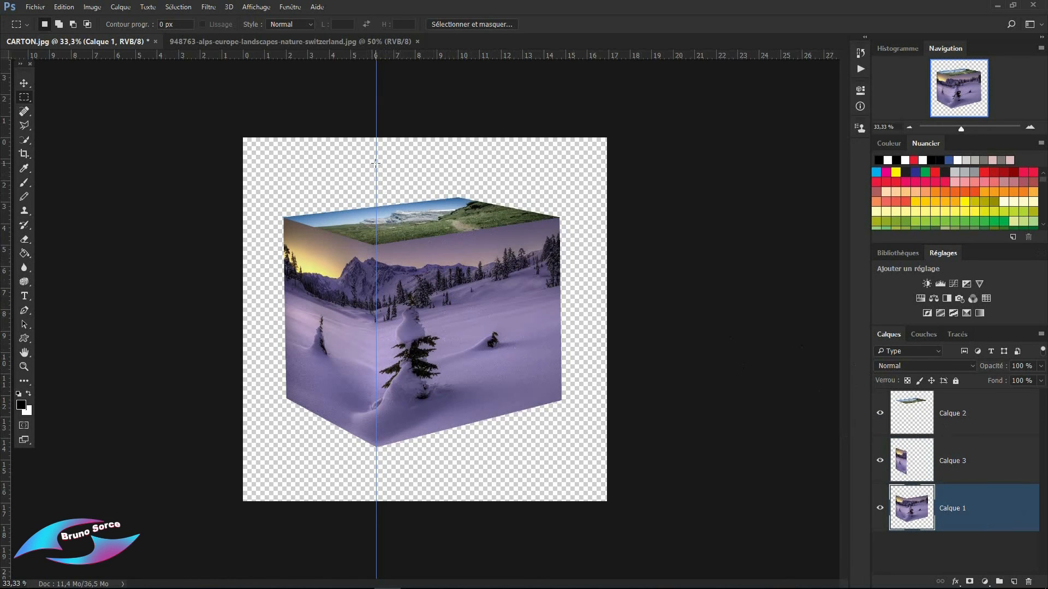
drag(376, 162, 583, 480)
key(ctrl+j)
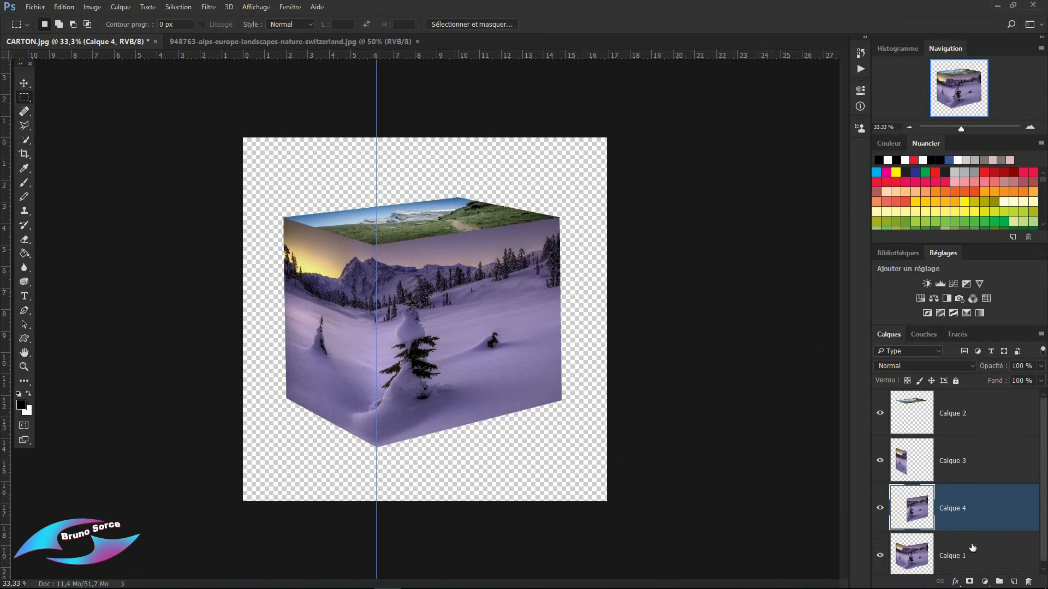
click(984, 556)
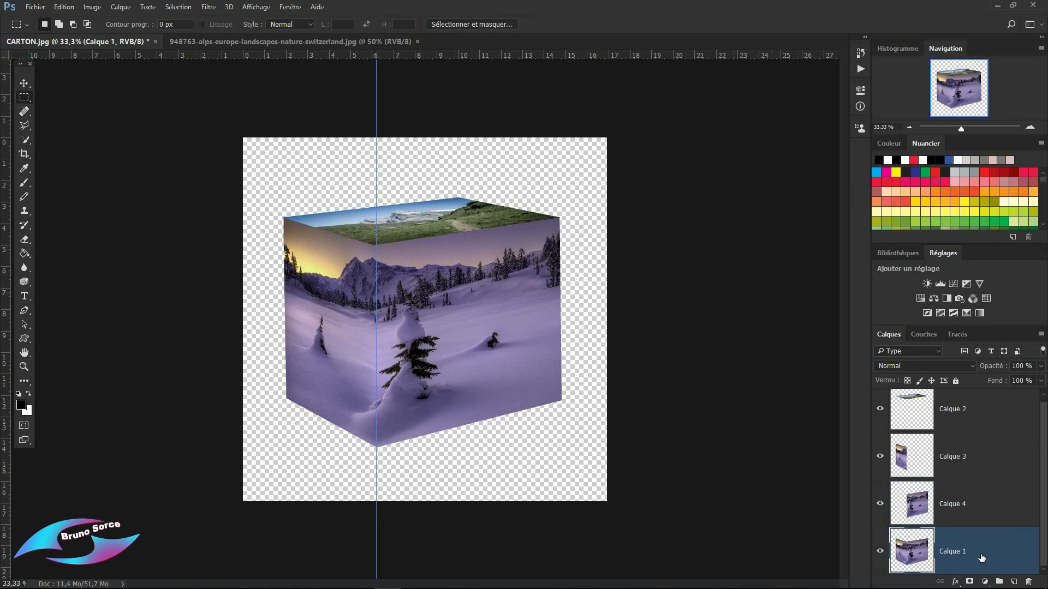
key(Delete)
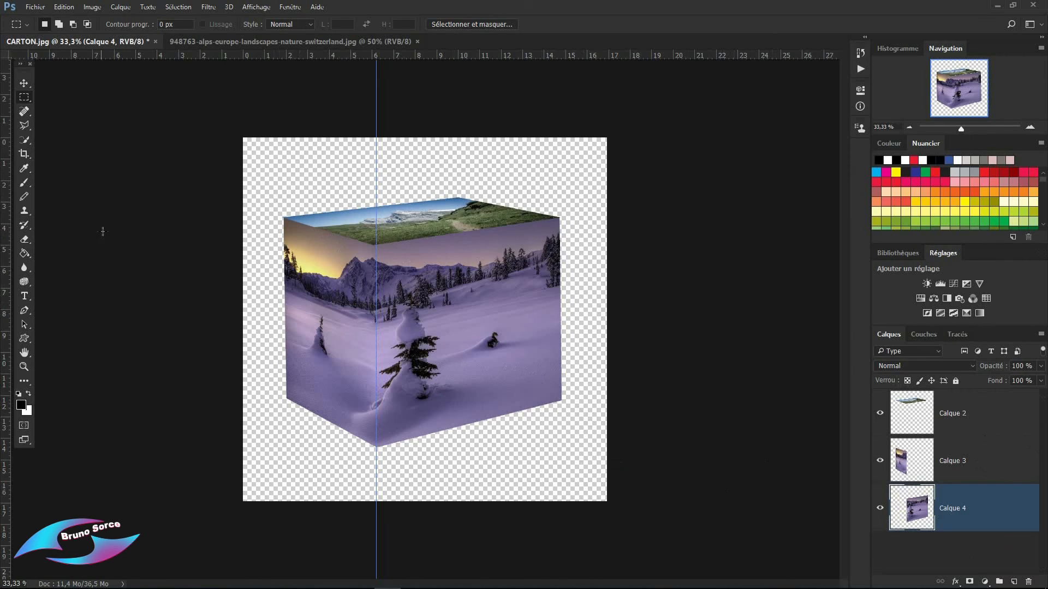
Step: Remove the vertical guide with the Move tool and select the narrow face's layer, Calque 3
click(24, 83)
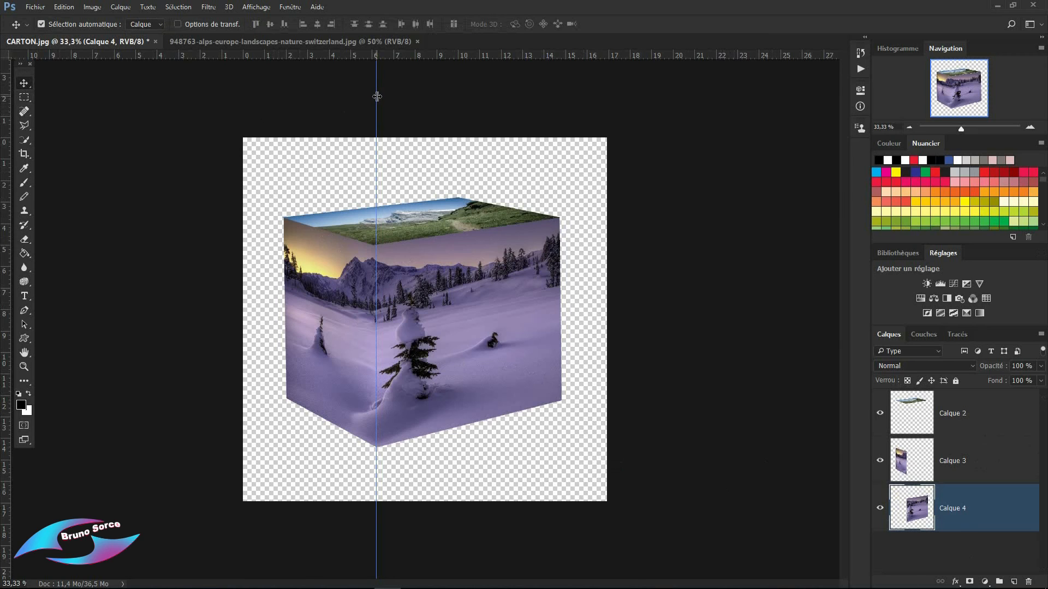
drag(377, 96, 3, 80)
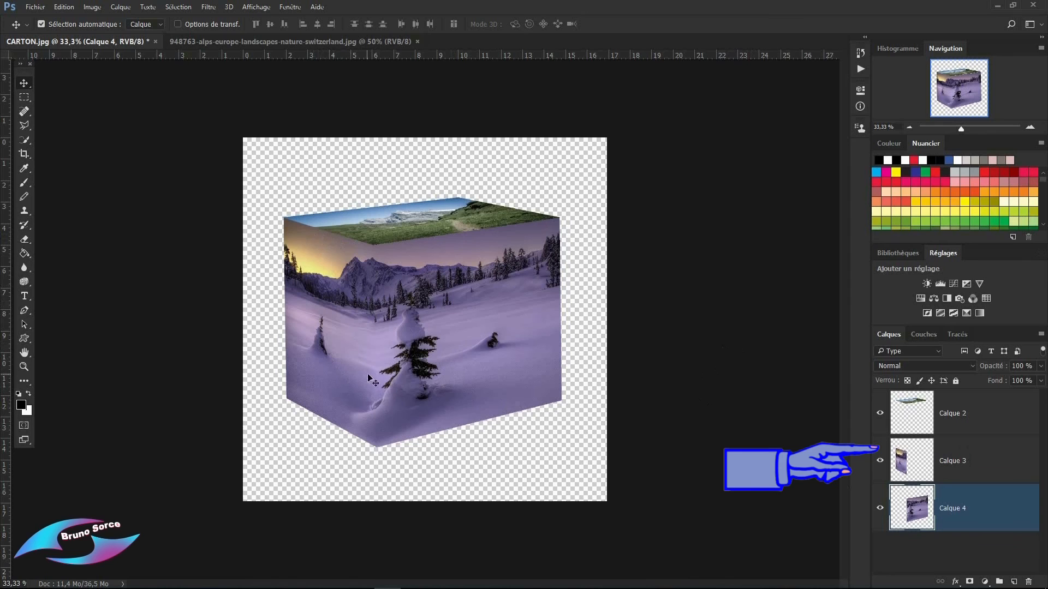
click(1024, 467)
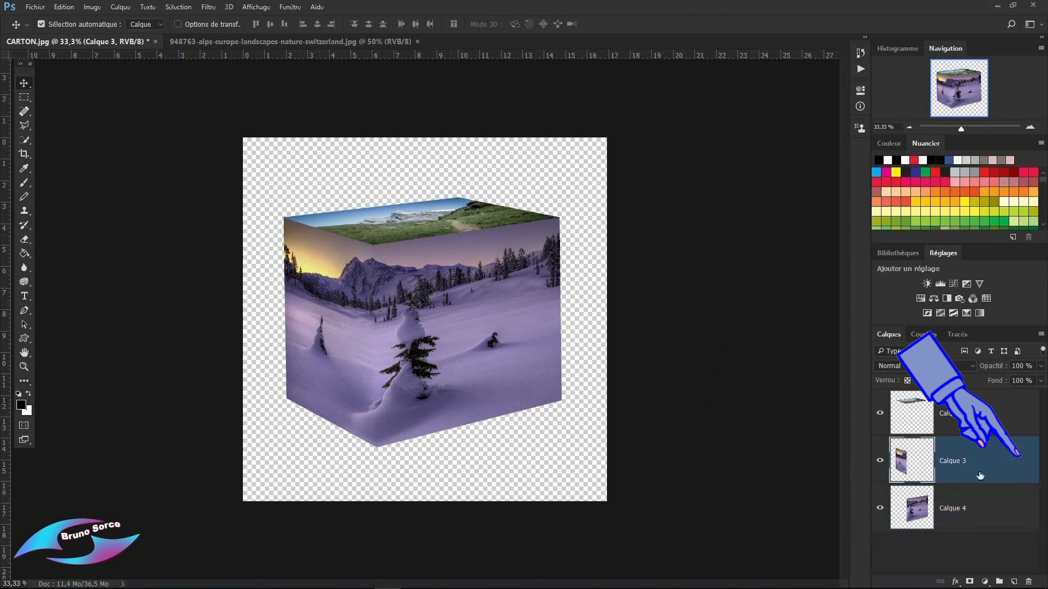
Step: Add an inner shadow to the narrow face's layer, Calque 3, with colour #070101, 54% opacity, 17 px distance and 250 px size
double_click(1025, 467)
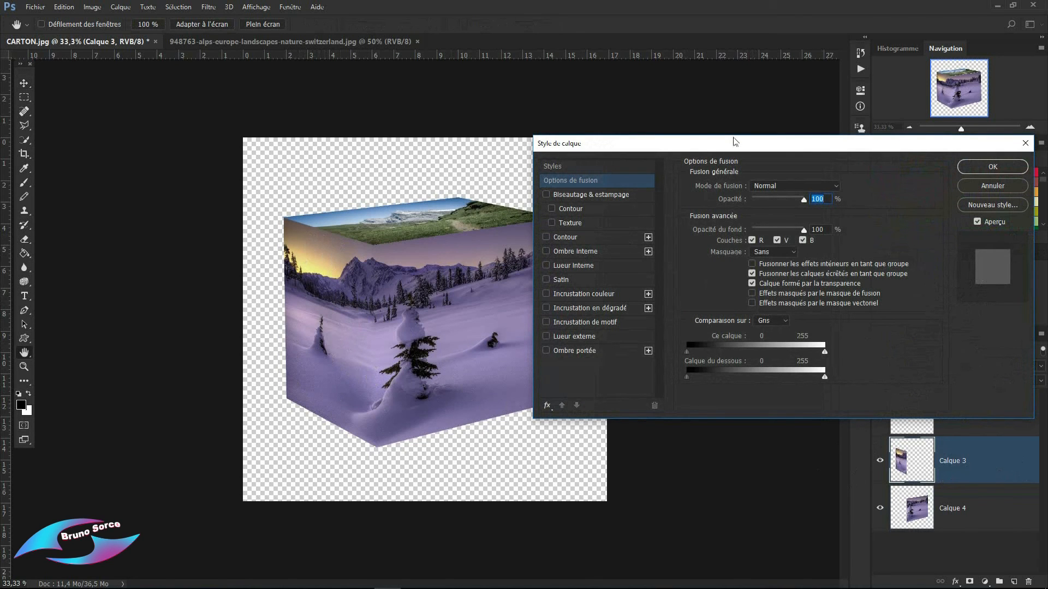
click(572, 252)
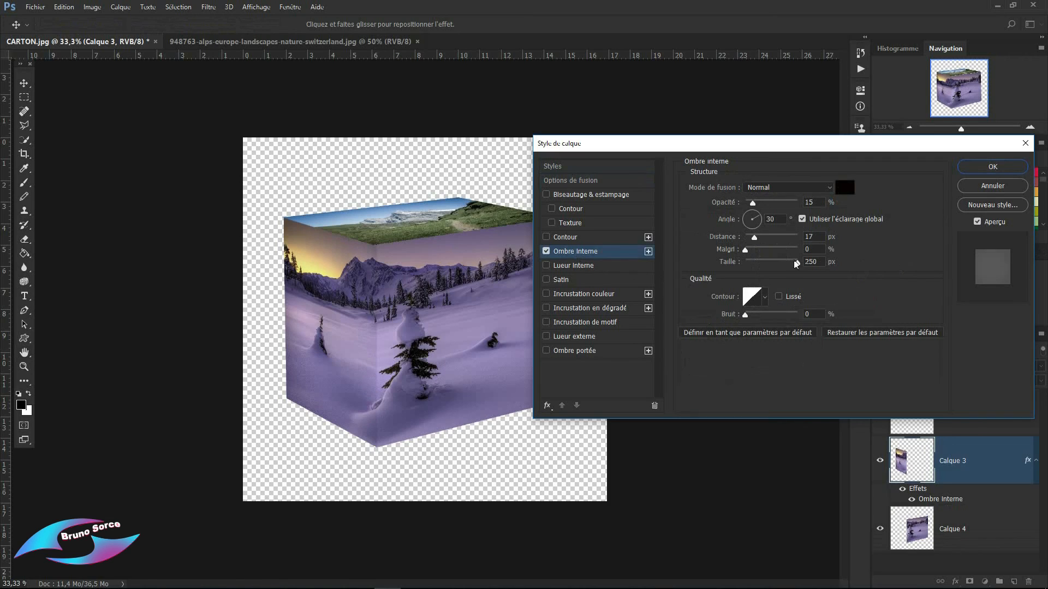
click(754, 204)
drag(754, 205, 775, 216)
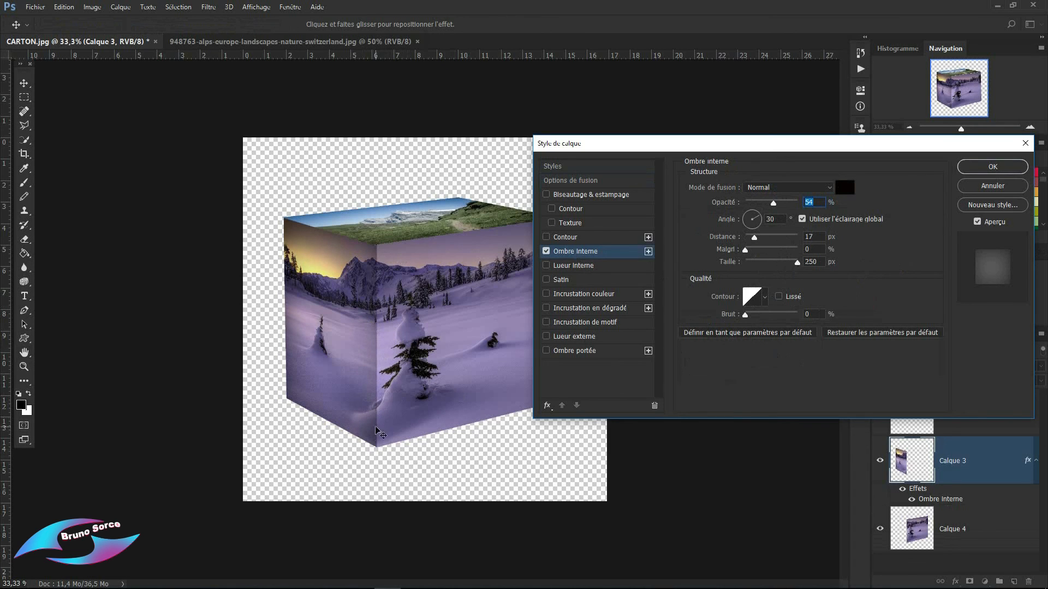
click(763, 231)
click(843, 188)
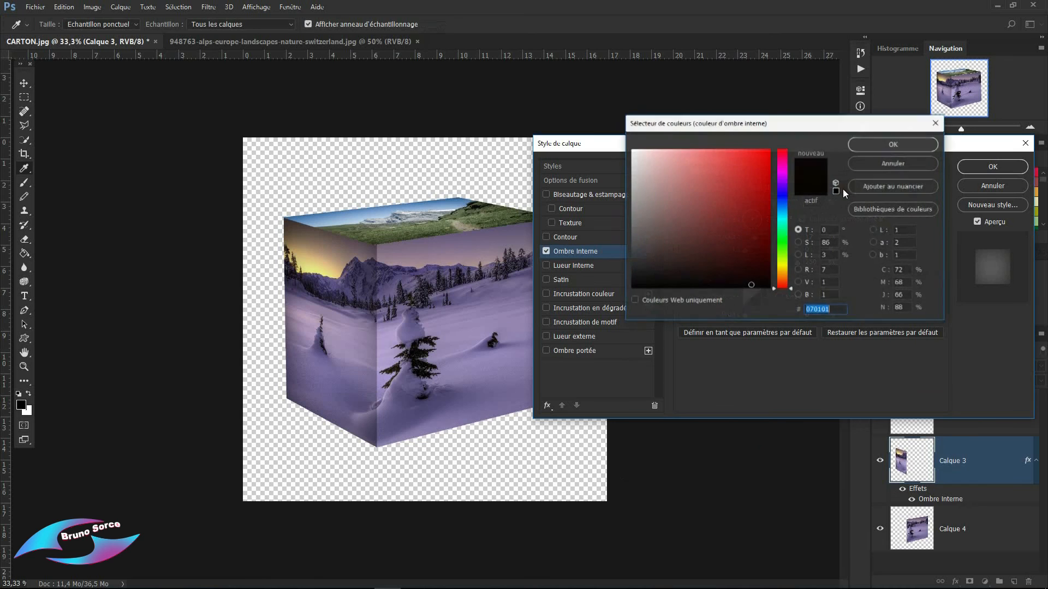
click(877, 143)
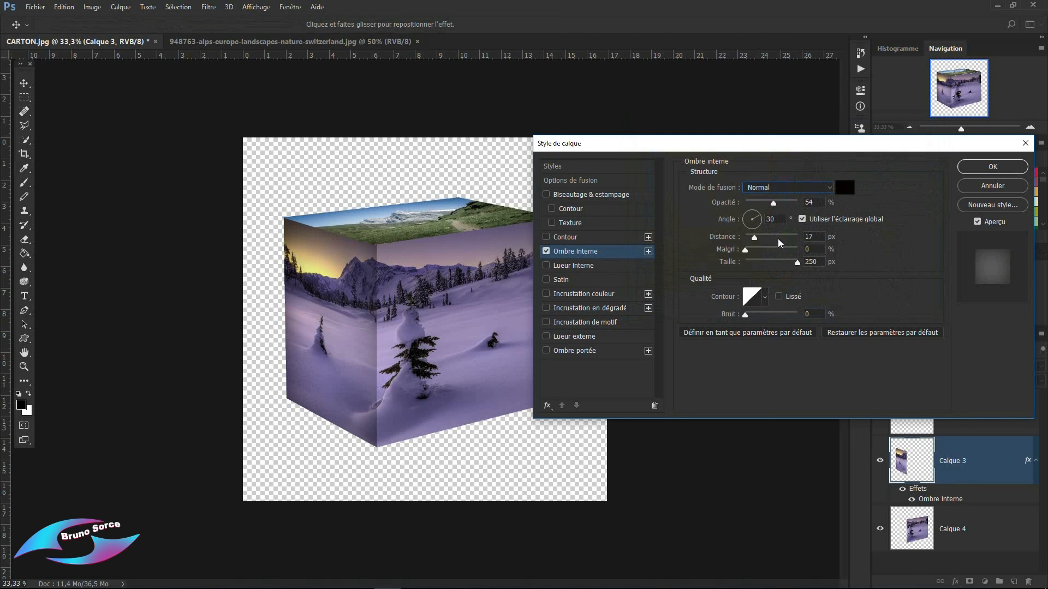
click(979, 165)
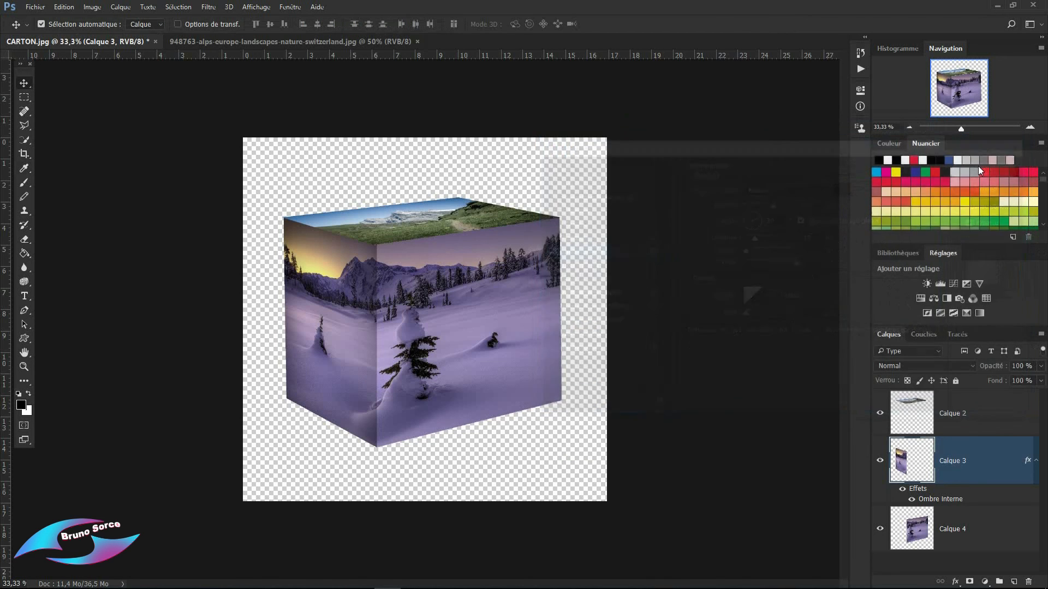